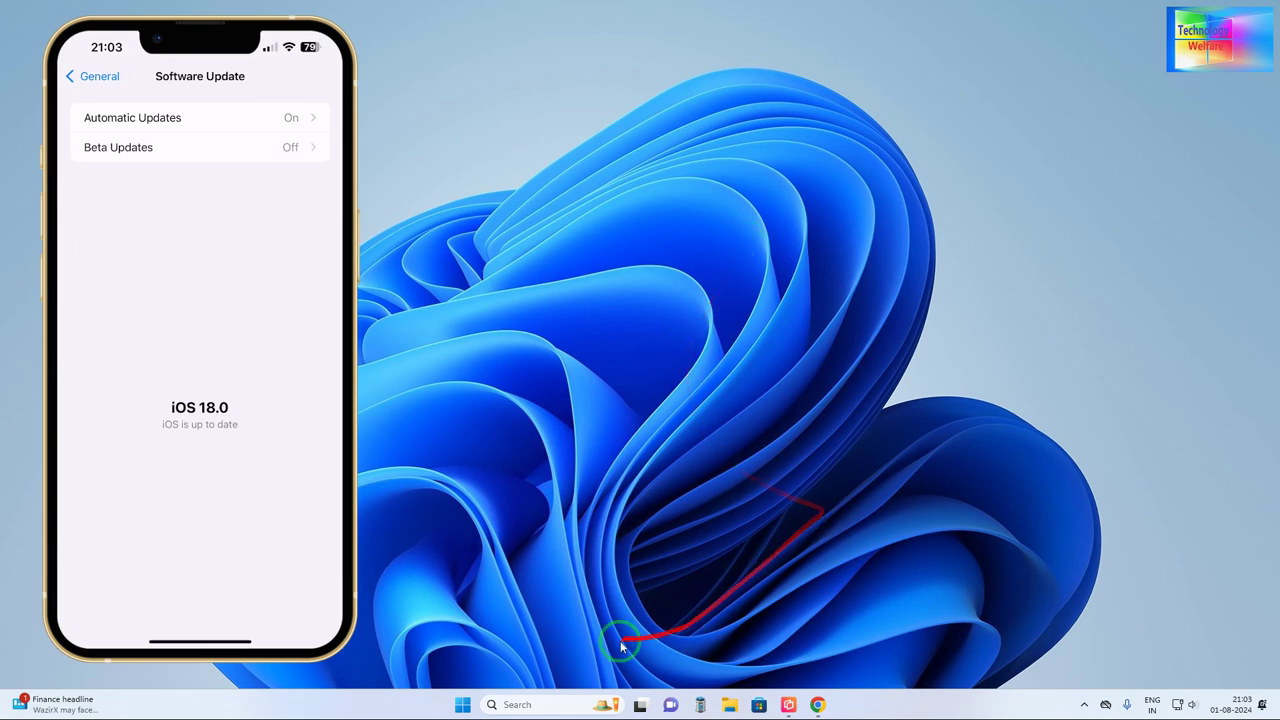
Step: Open the Windows Start menu after confirming the mirrored iPhone runs iOS 18.0
left_click(466, 704)
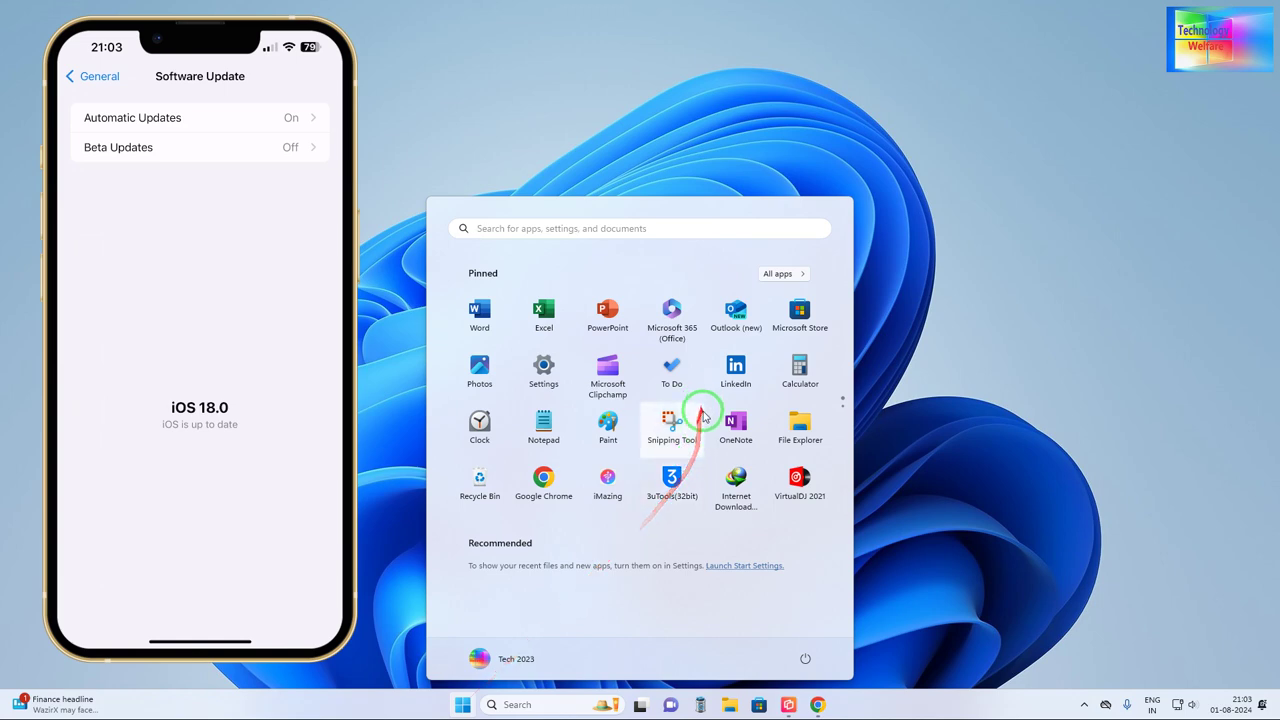
Step: Launch 3uTools (32bit) from the Start menu's pinned apps
scroll(702, 410, "down", 3)
scroll(690, 420, "up", 3)
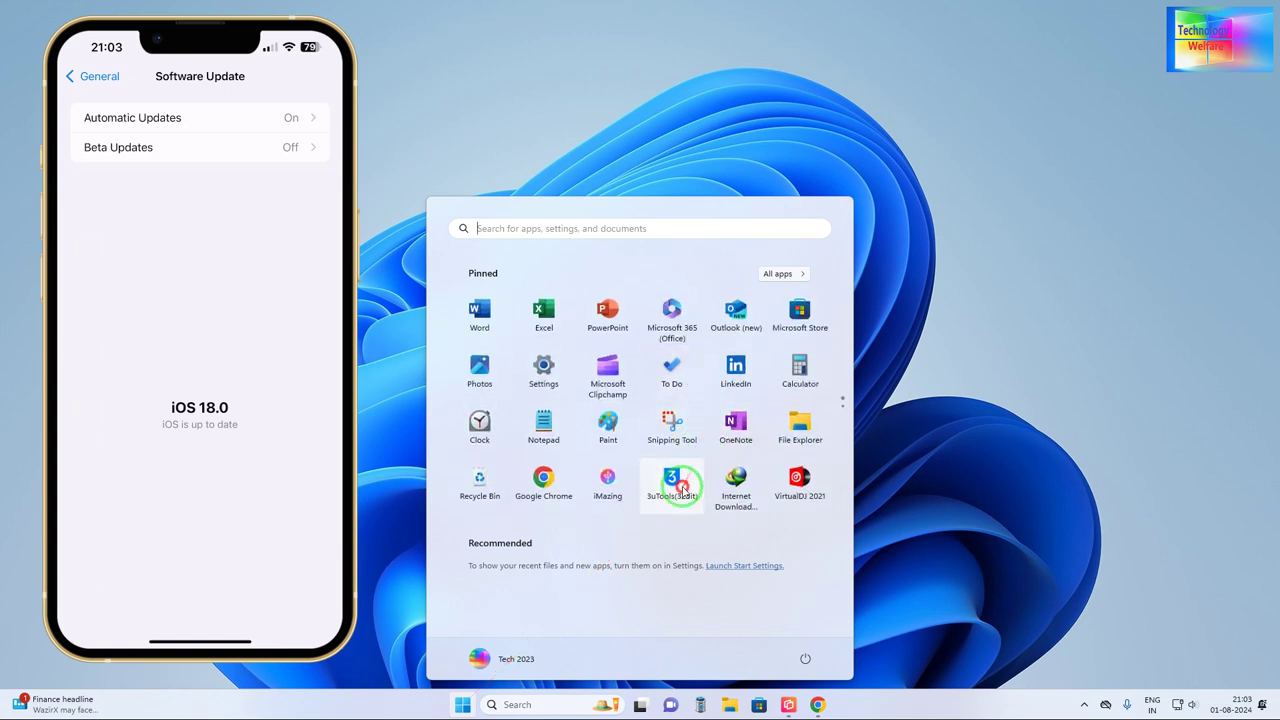
left_click(674, 477)
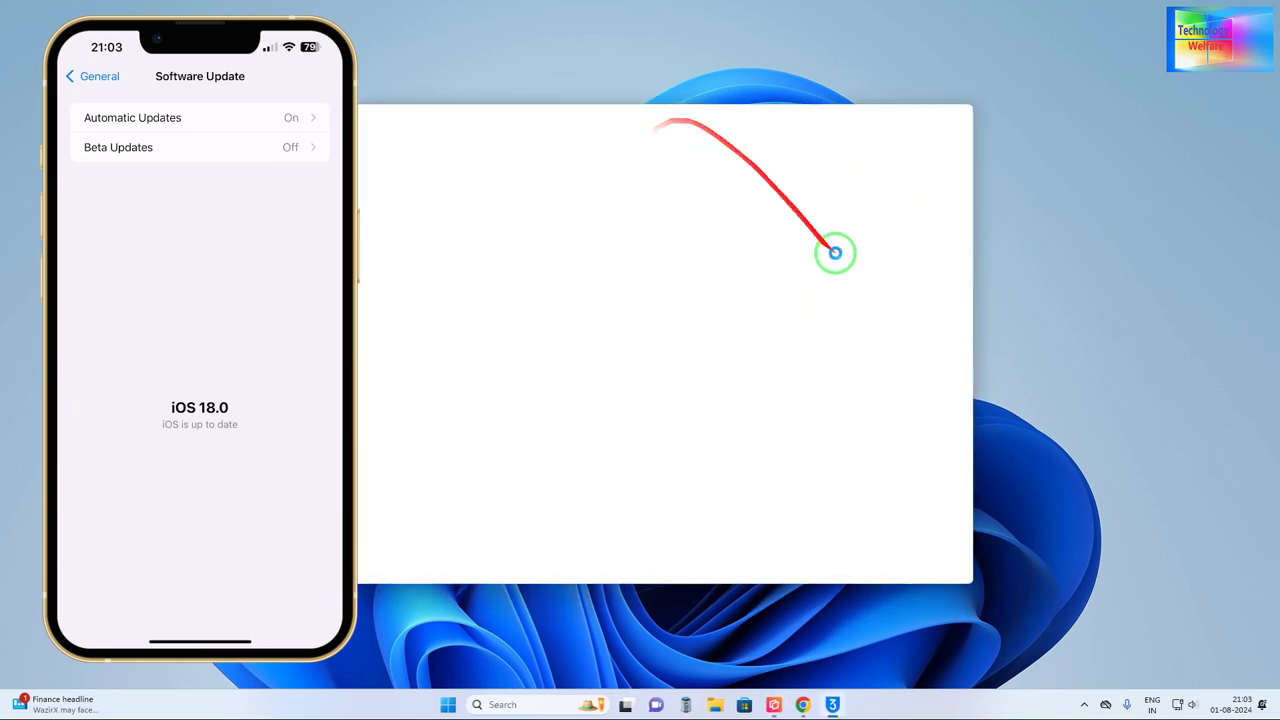
Step: Refresh the desktop and bring 3uTools fully into view so the iPhone 13 Pro Max connects
right_click(1036, 210)
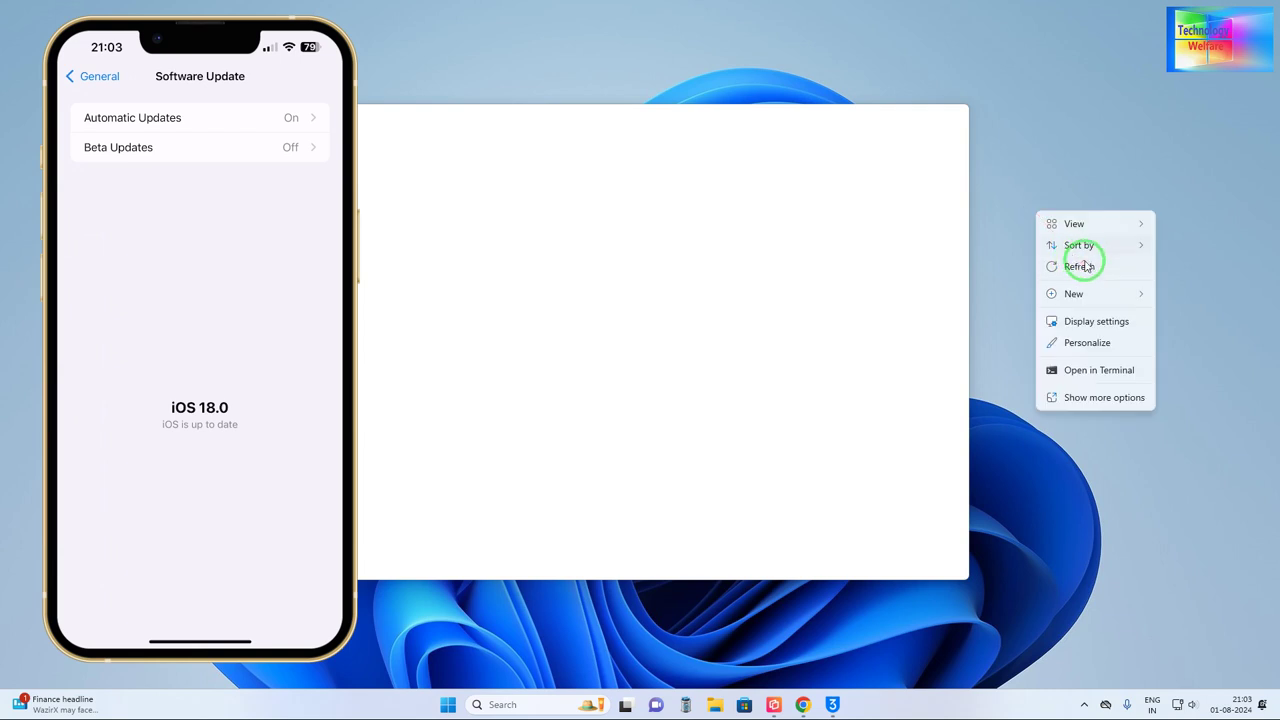
left_click(1083, 266)
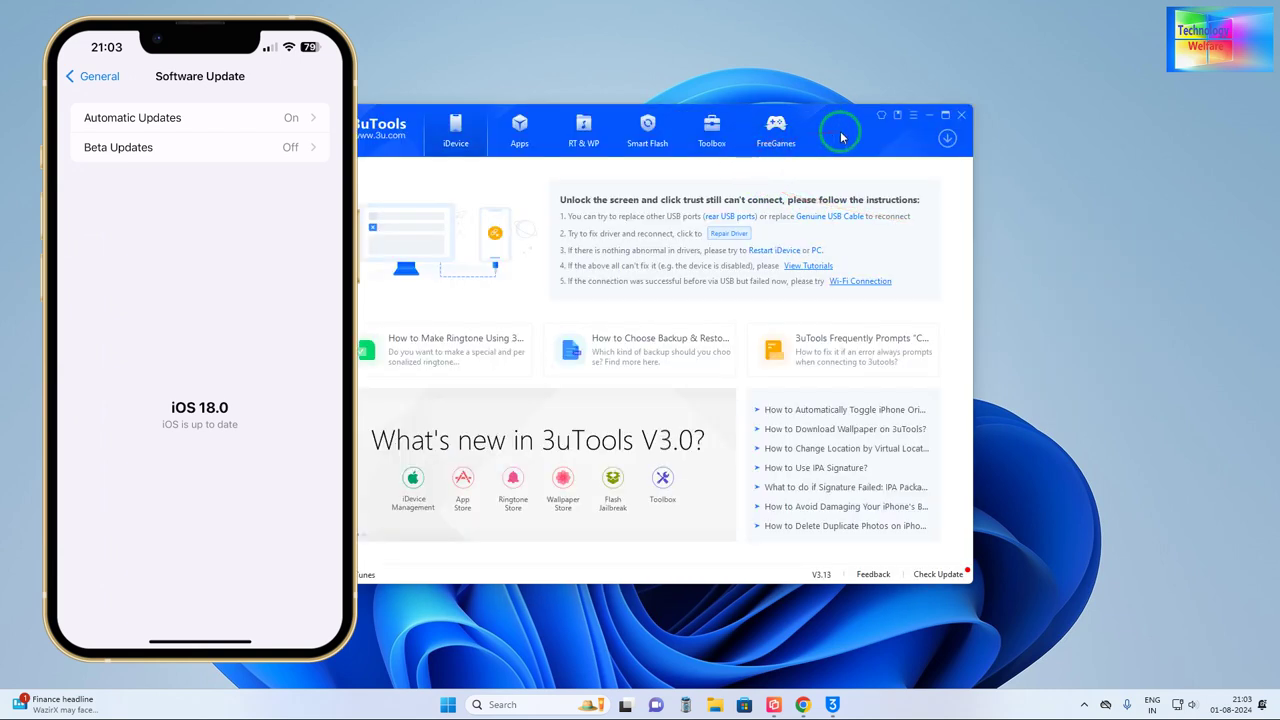
left_click_drag(845, 131, 986, 107)
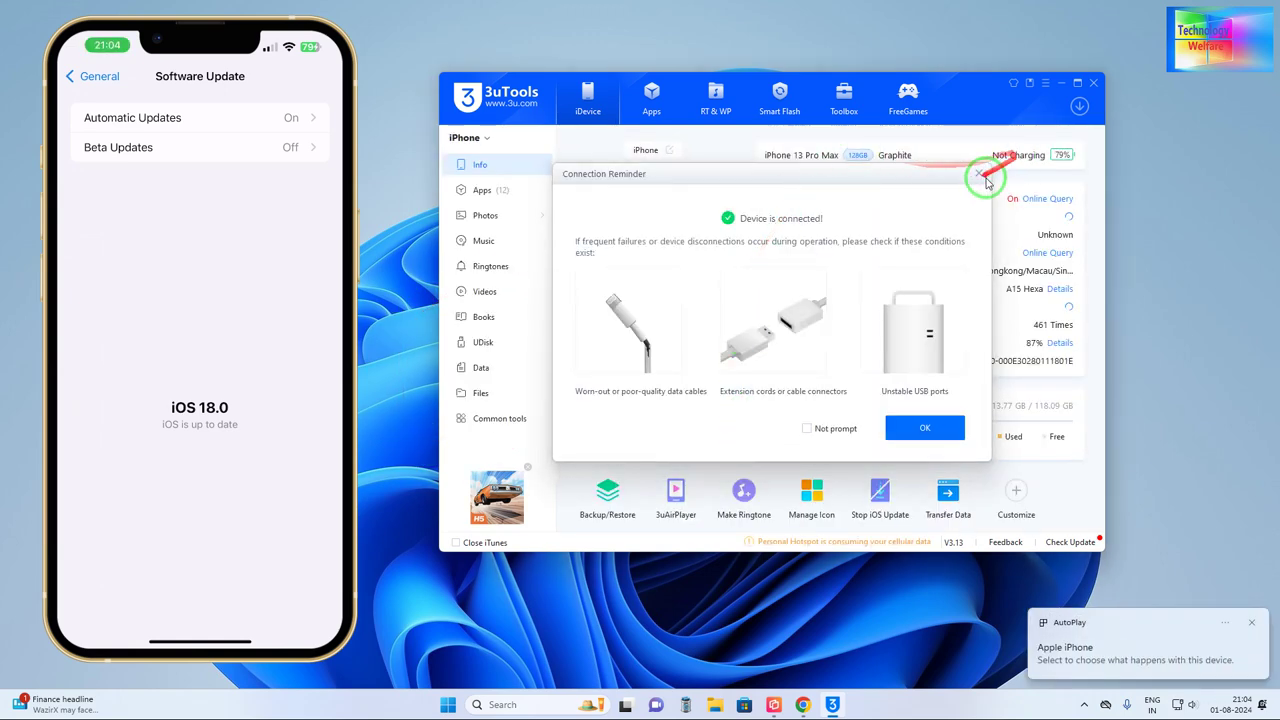
left_click(978, 173)
Step: Open the flashing page and permanently silence the Personal Hotspot warning for this device
left_click(779, 95)
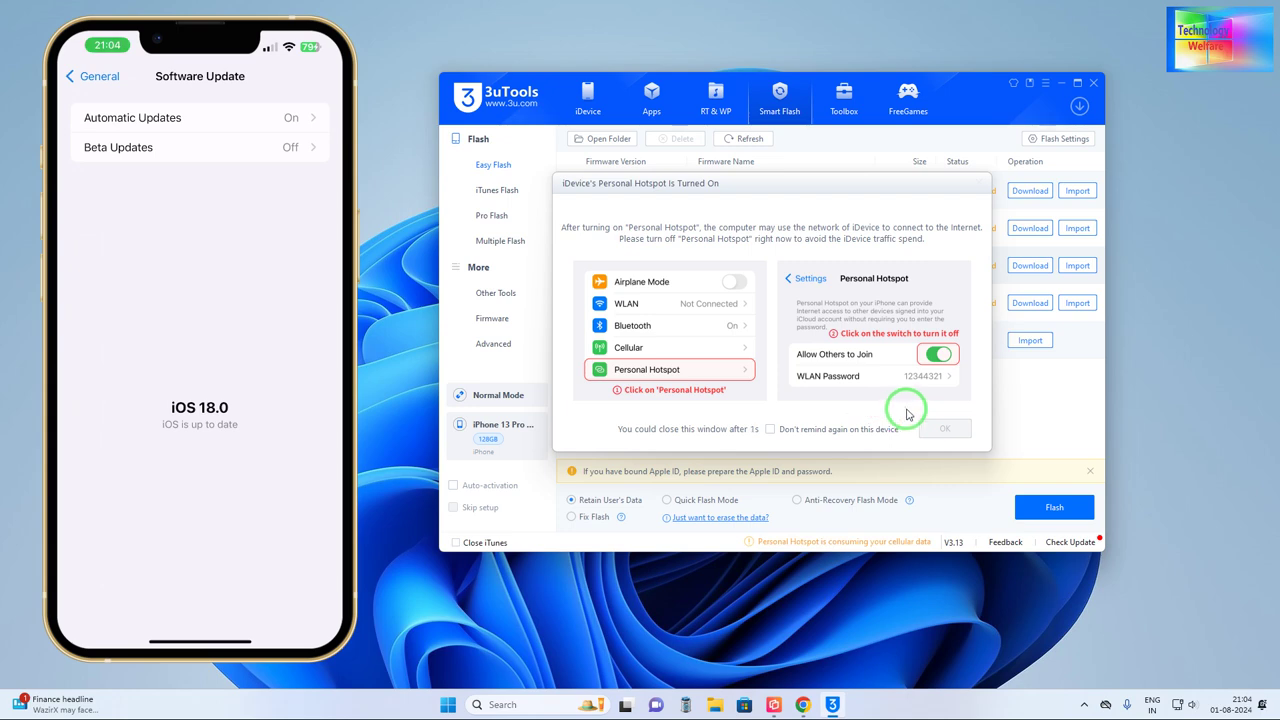
left_click(943, 428)
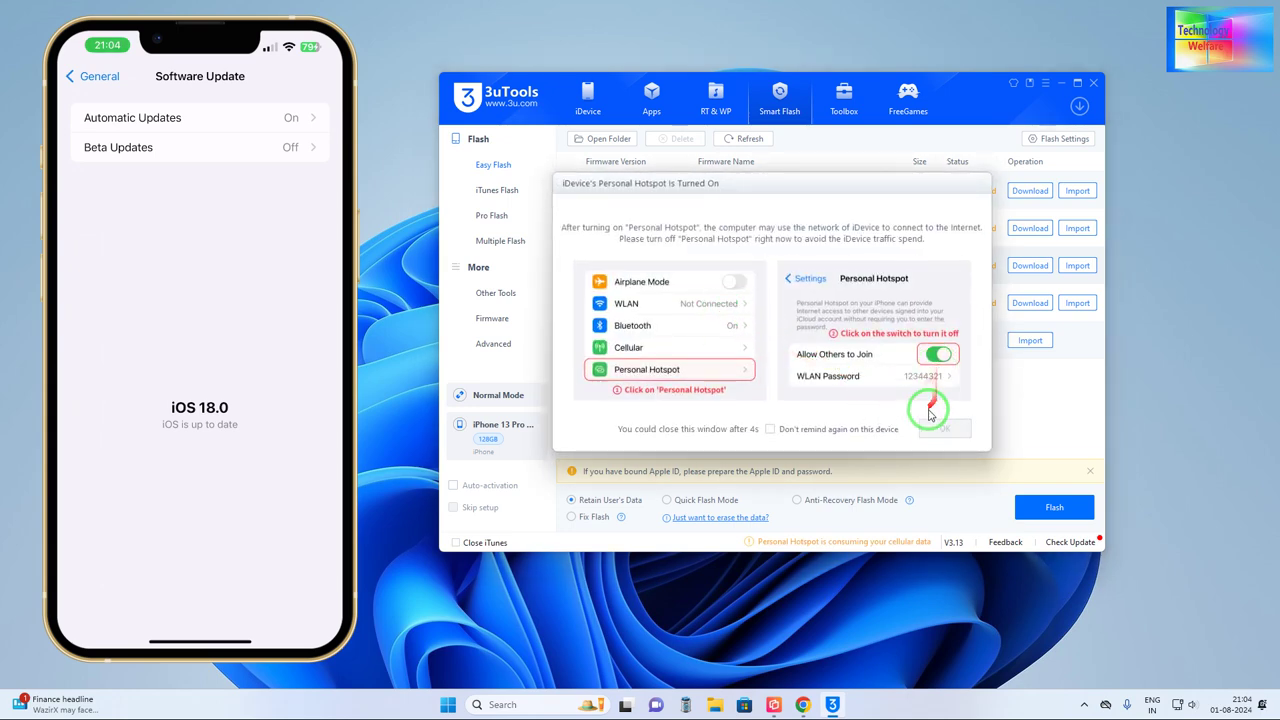
left_click(772, 429)
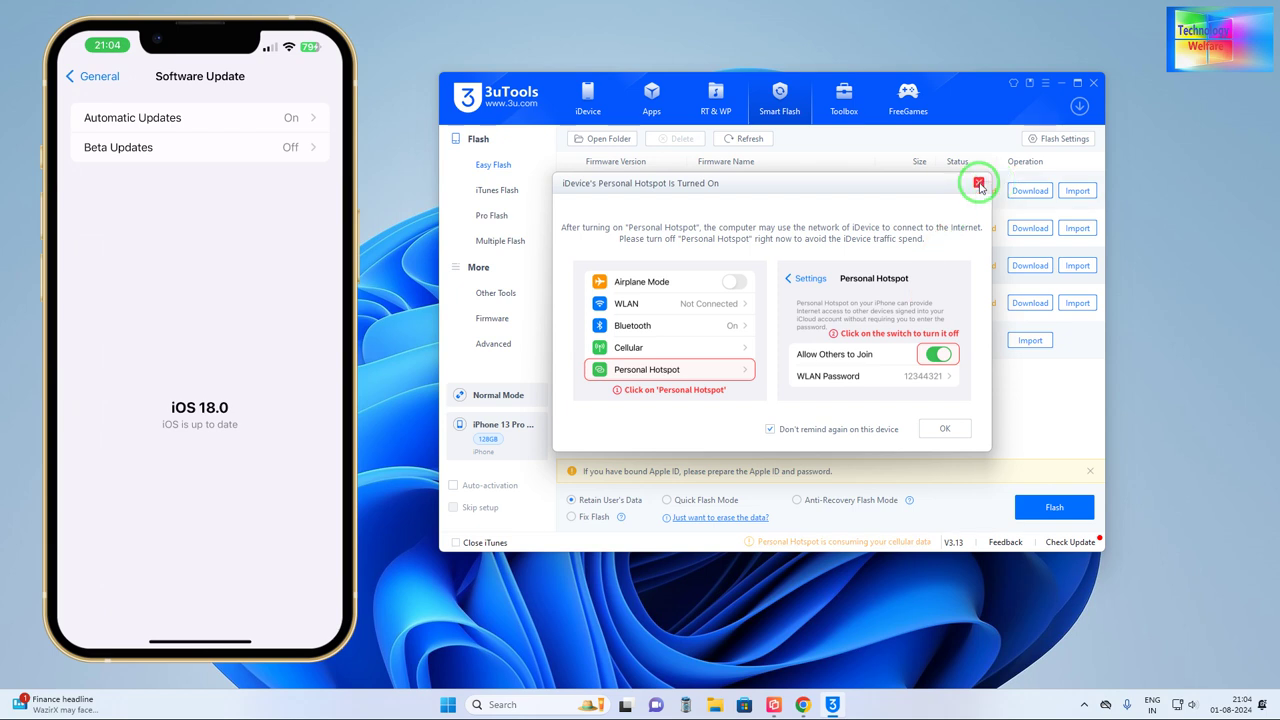
left_click(931, 428)
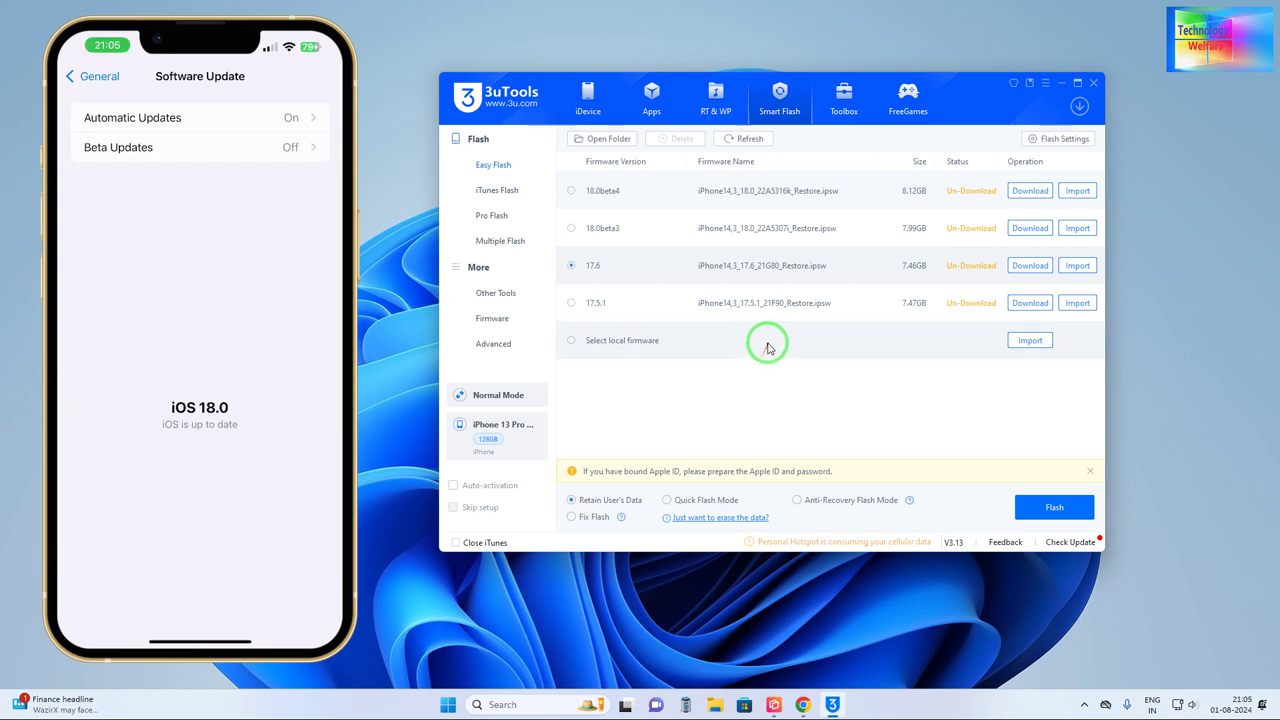
mouse_move(790, 340)
left_mouse_down()
mouse_move(737, 208)
mouse_move(545, 383)
mouse_move(857, 214)
mouse_move(874, 349)
mouse_move(633, 340)
mouse_move(708, 303)
mouse_move(606, 292)
mouse_move(677, 309)
mouse_move(857, 569)
mouse_move(758, 549)
mouse_move(888, 534)
mouse_move(880, 448)
mouse_move(937, 409)
mouse_move(980, 512)
left_mouse_up()
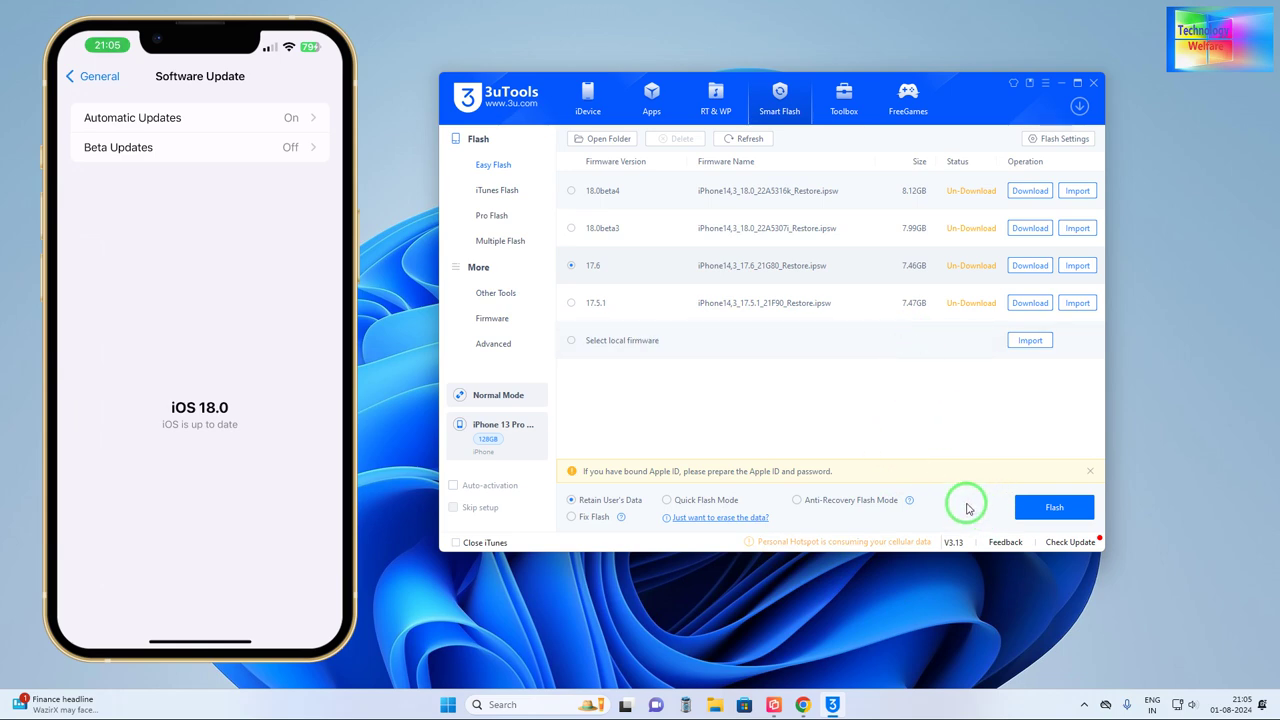
mouse_move(929, 486)
left_mouse_down()
mouse_move(925, 420)
mouse_move(686, 314)
mouse_move(623, 366)
mouse_move(663, 337)
left_mouse_up()
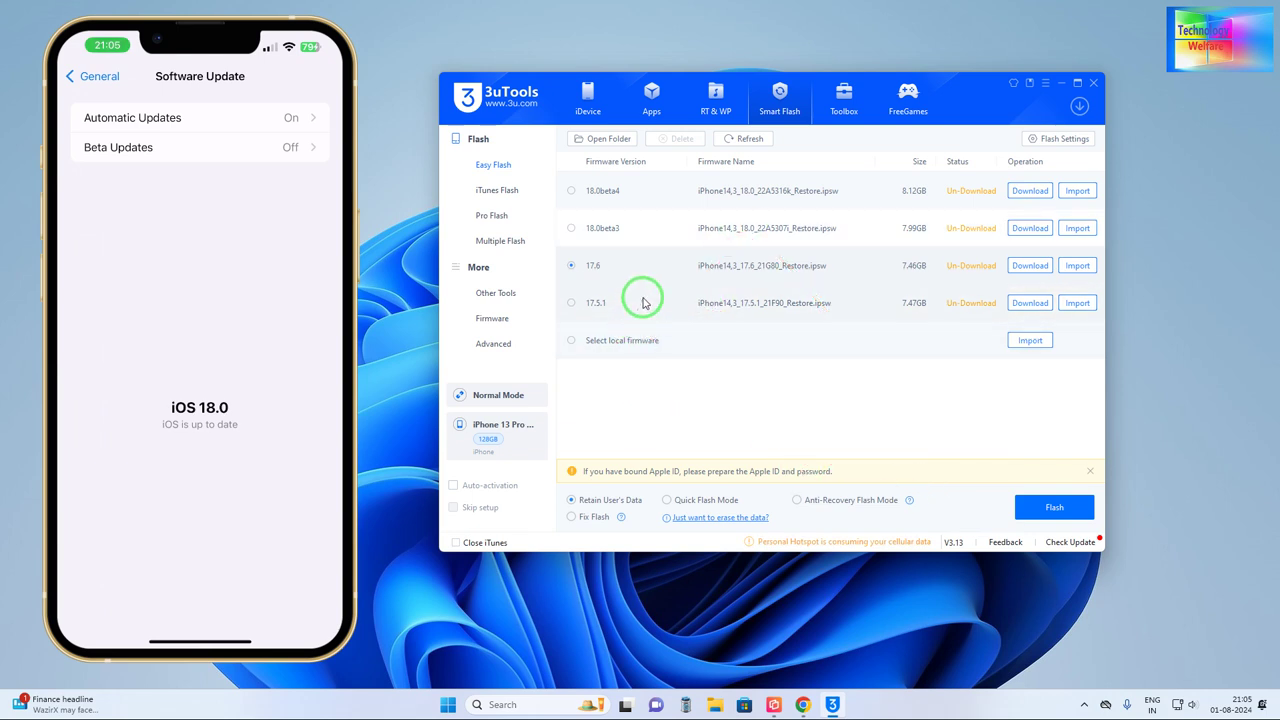
left_click_drag(644, 311, 682, 348)
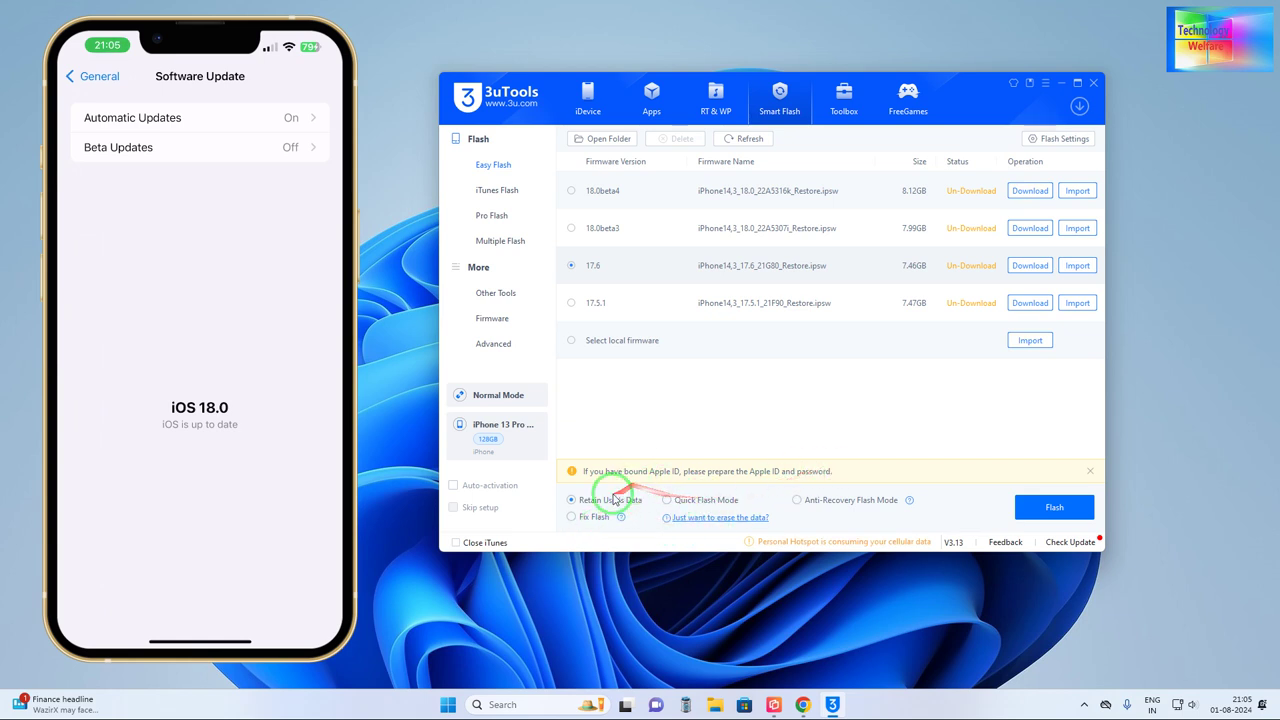
Step: Start downloading the iOS 17.5.1 firmware (7.47 GB) from the Easy Flash list
mouse_move(621, 505)
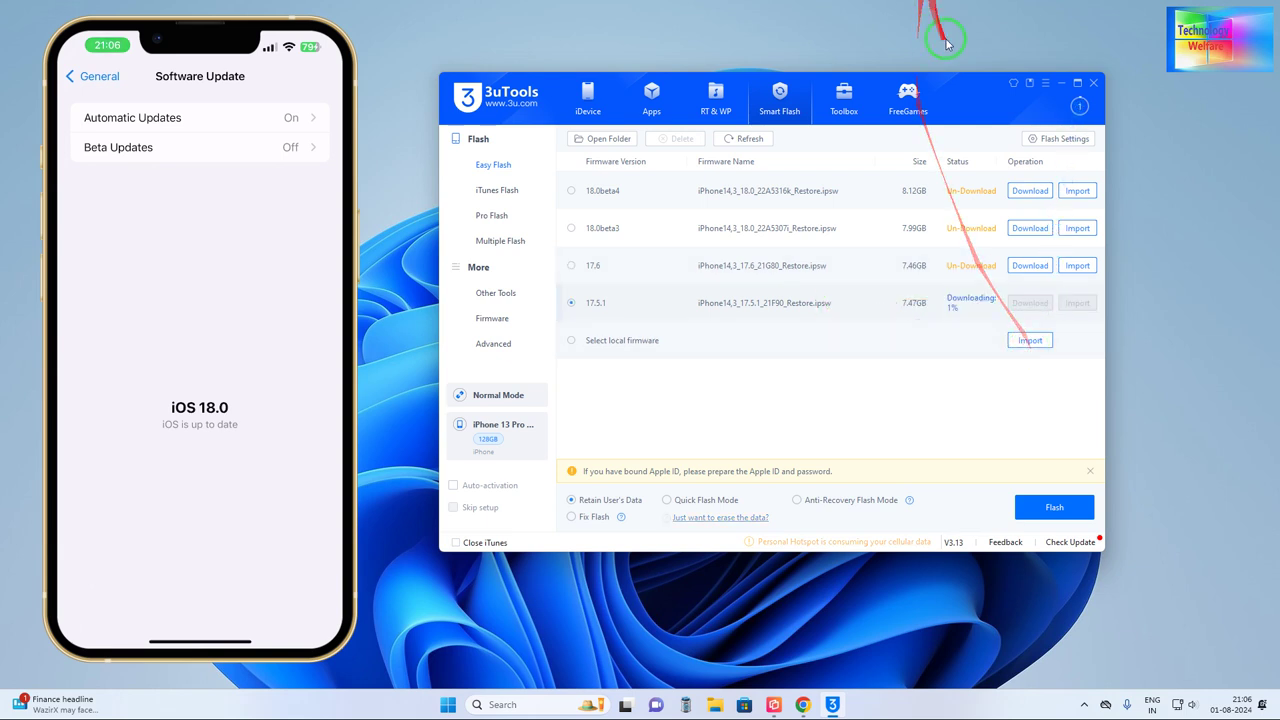
left_click(1077, 106)
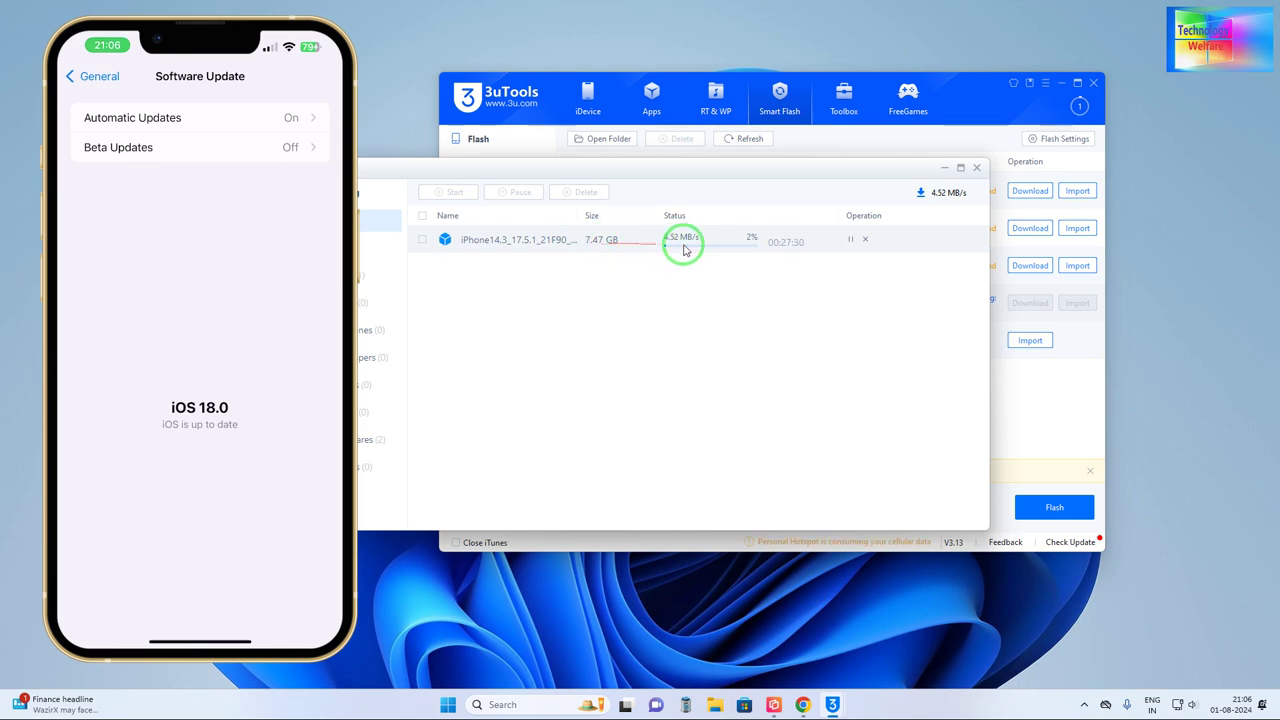
Step: Move the Downloads window aside, bring the Easy Flash list forward, and open the local firmware picker
left_click_drag(847, 183, 1022, 316)
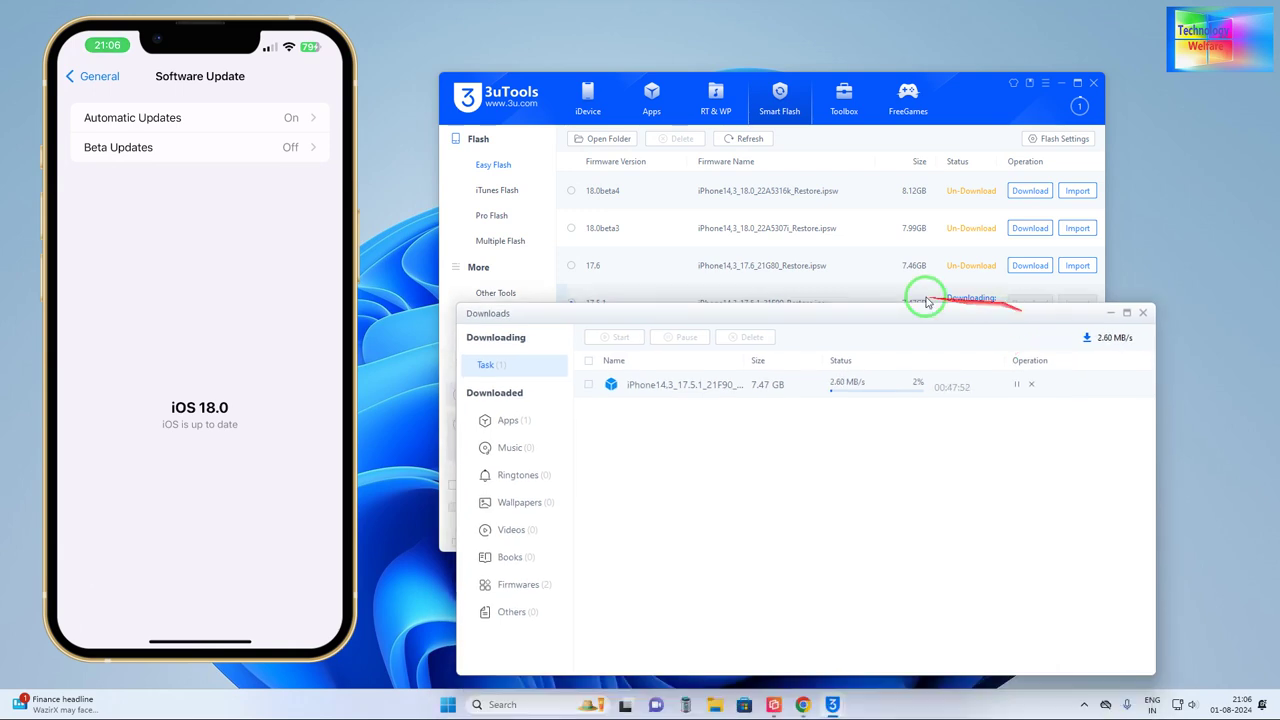
left_click_drag(886, 314, 834, 482)
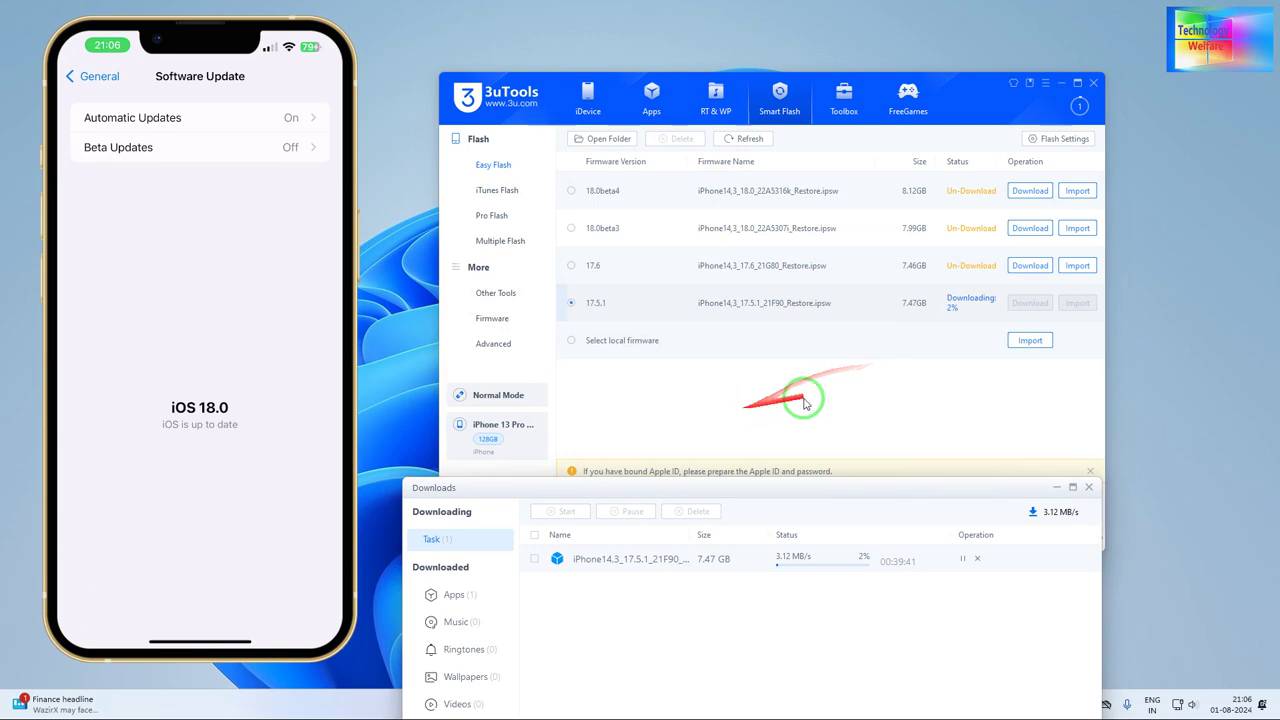
left_click(826, 465)
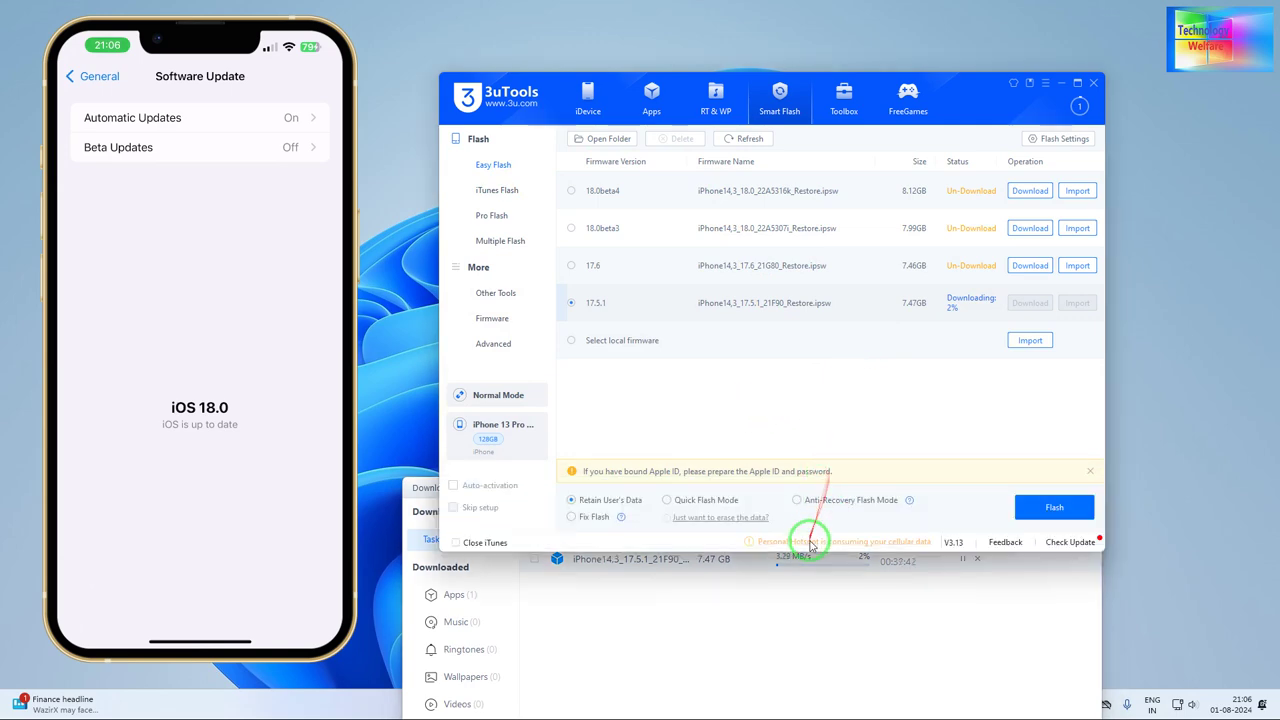
left_click(1032, 341)
Step: Cancel the local firmware picker and park the Downloads window in the lower-right corner
left_click(1034, 344)
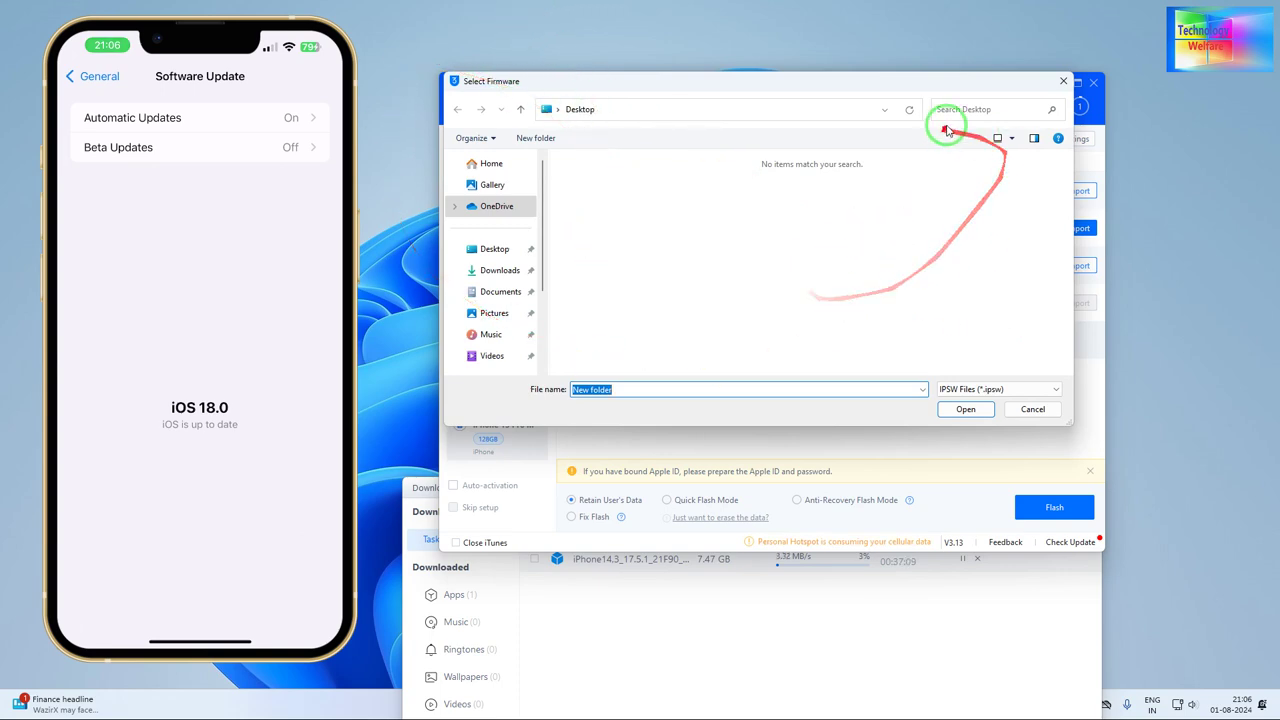
left_click(1061, 82)
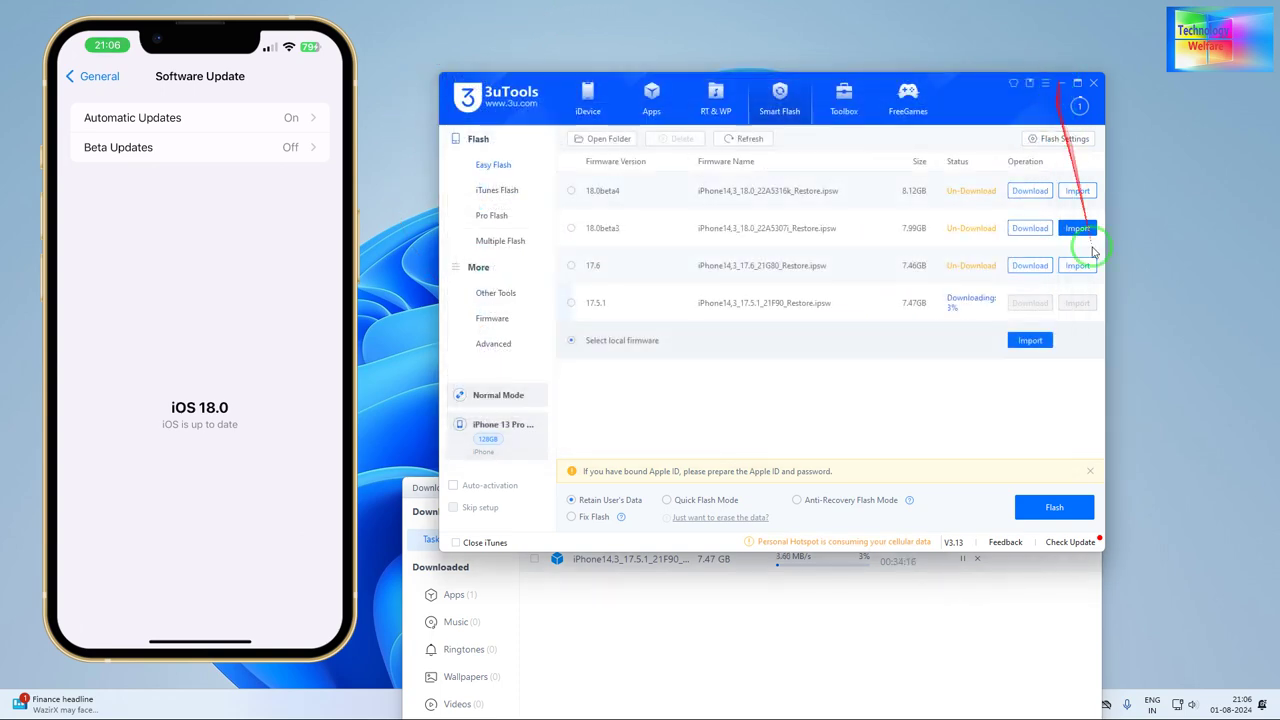
left_click(866, 600)
left_click(876, 475)
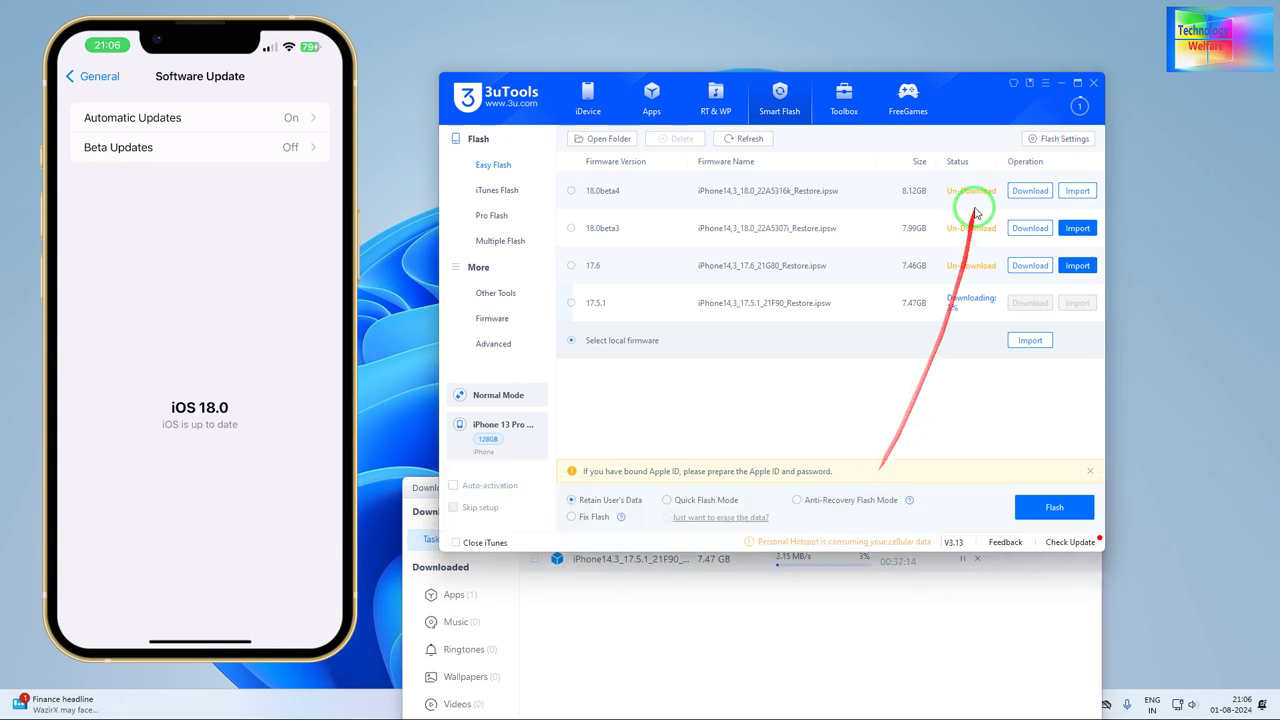
left_click(830, 652)
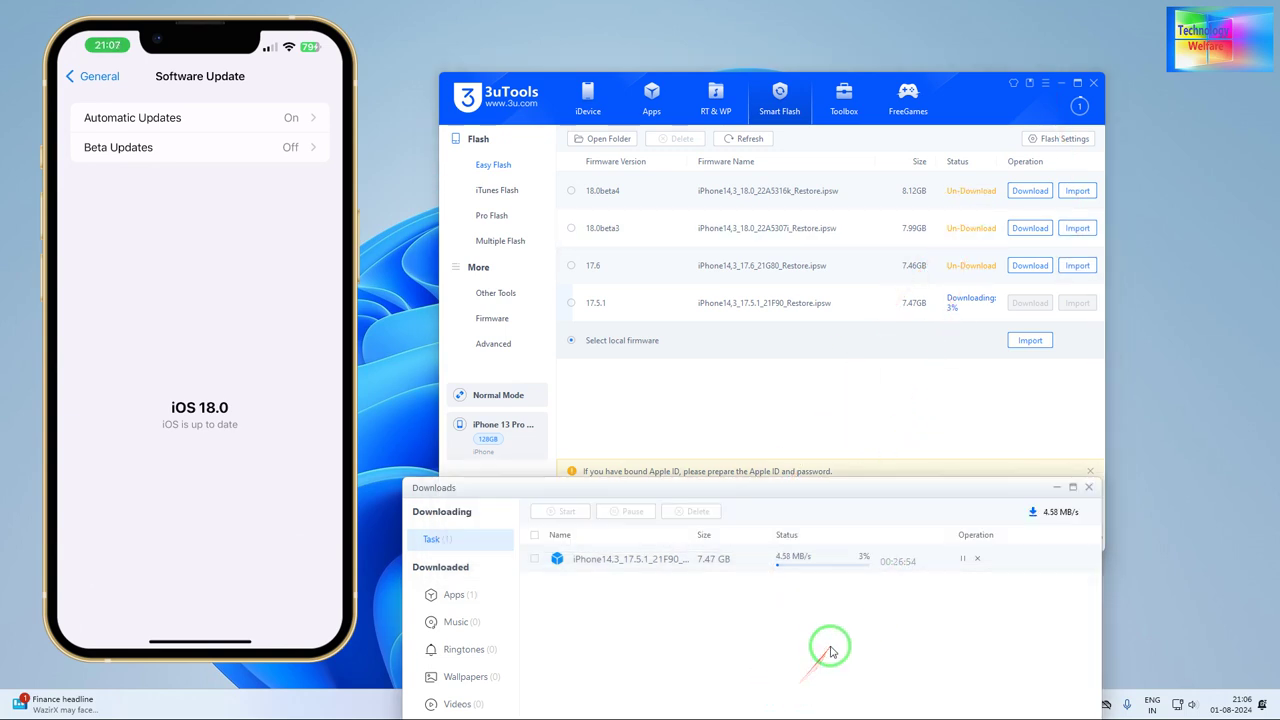
left_click(907, 470)
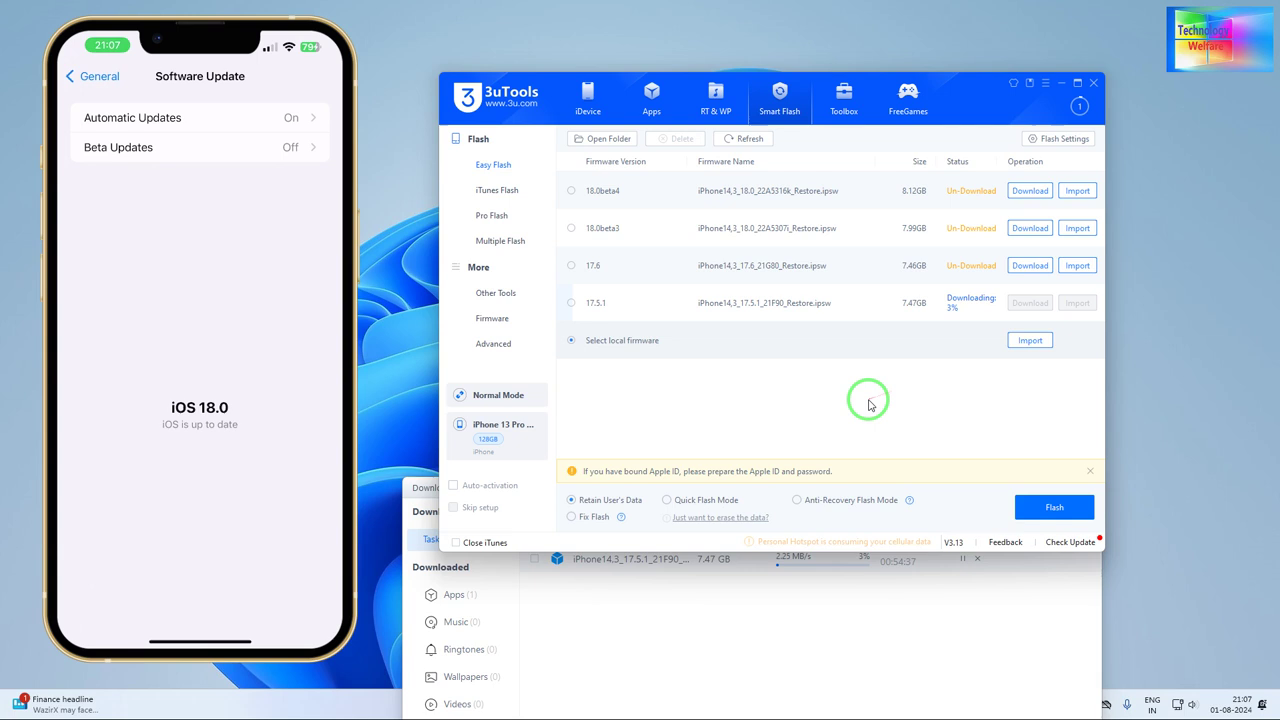
left_click(876, 562)
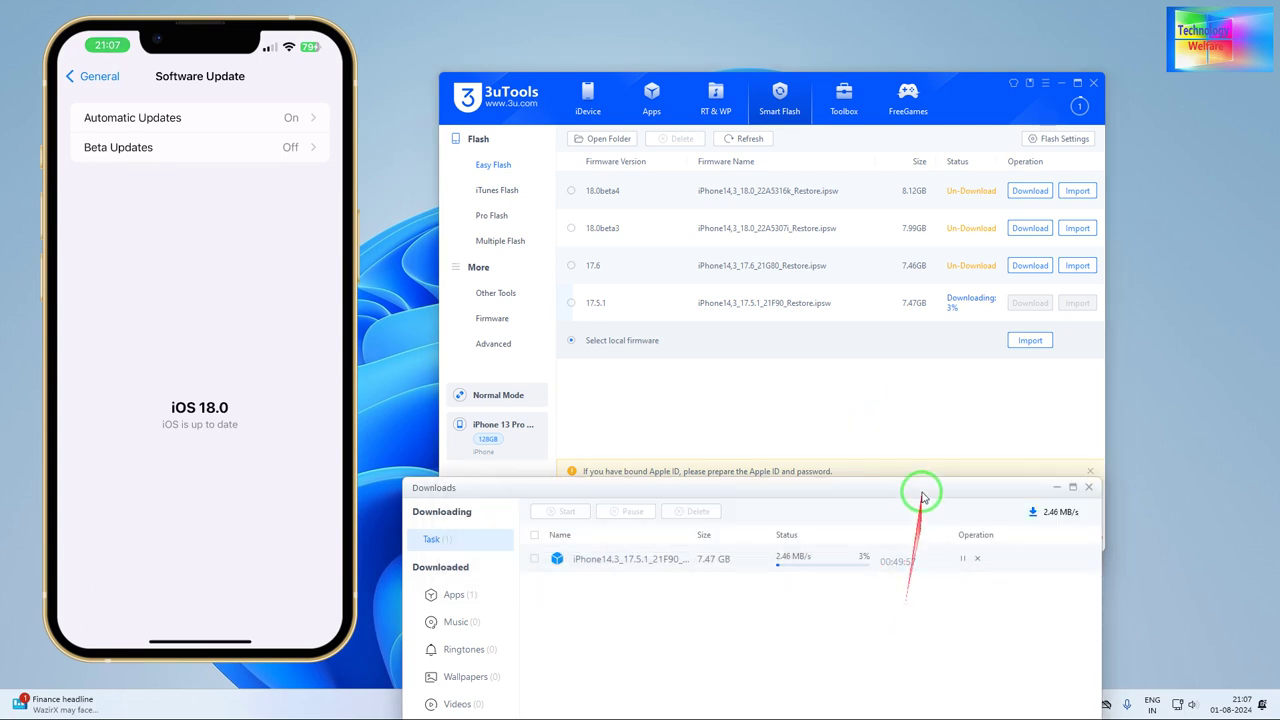
left_click_drag(905, 493, 1069, 382)
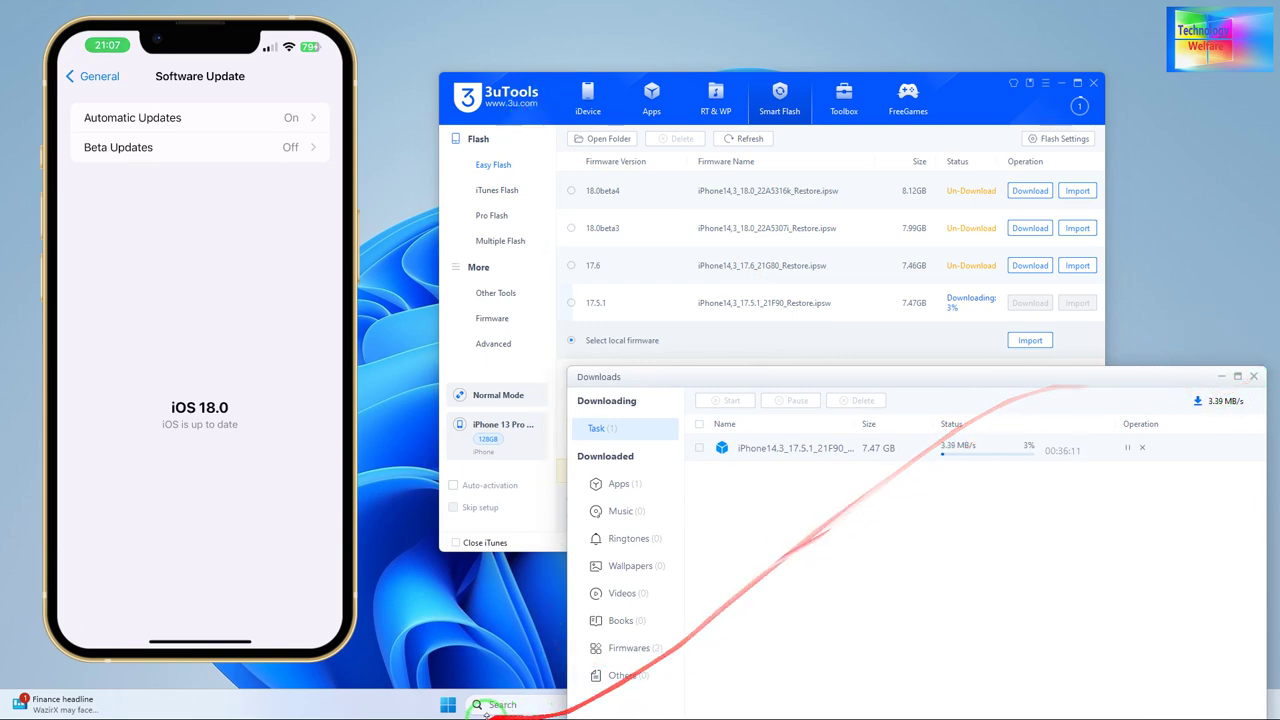
left_click_drag(934, 373, 1228, 601)
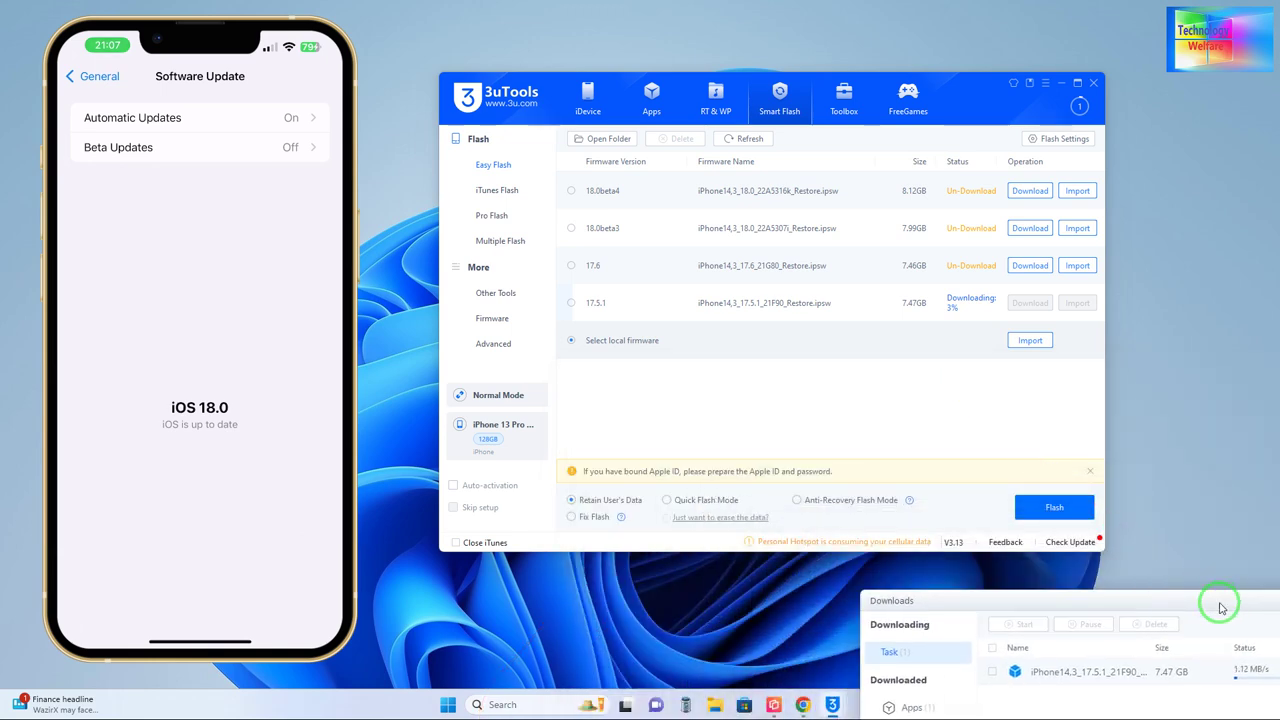
Step: Open the ipsw.me IPSW Downloads site in Chrome, moving the phone mirror out of the way
left_click(806, 705)
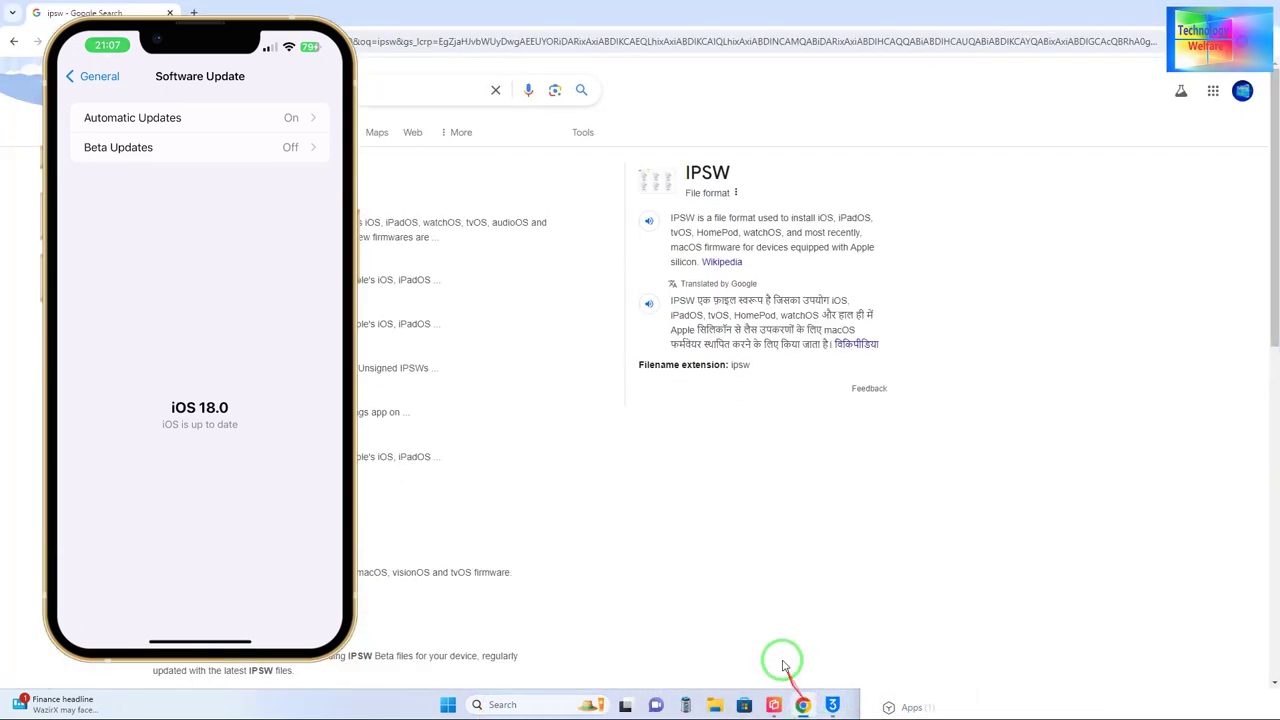
left_click_drag(203, 37, 1057, 81)
left_click(197, 206)
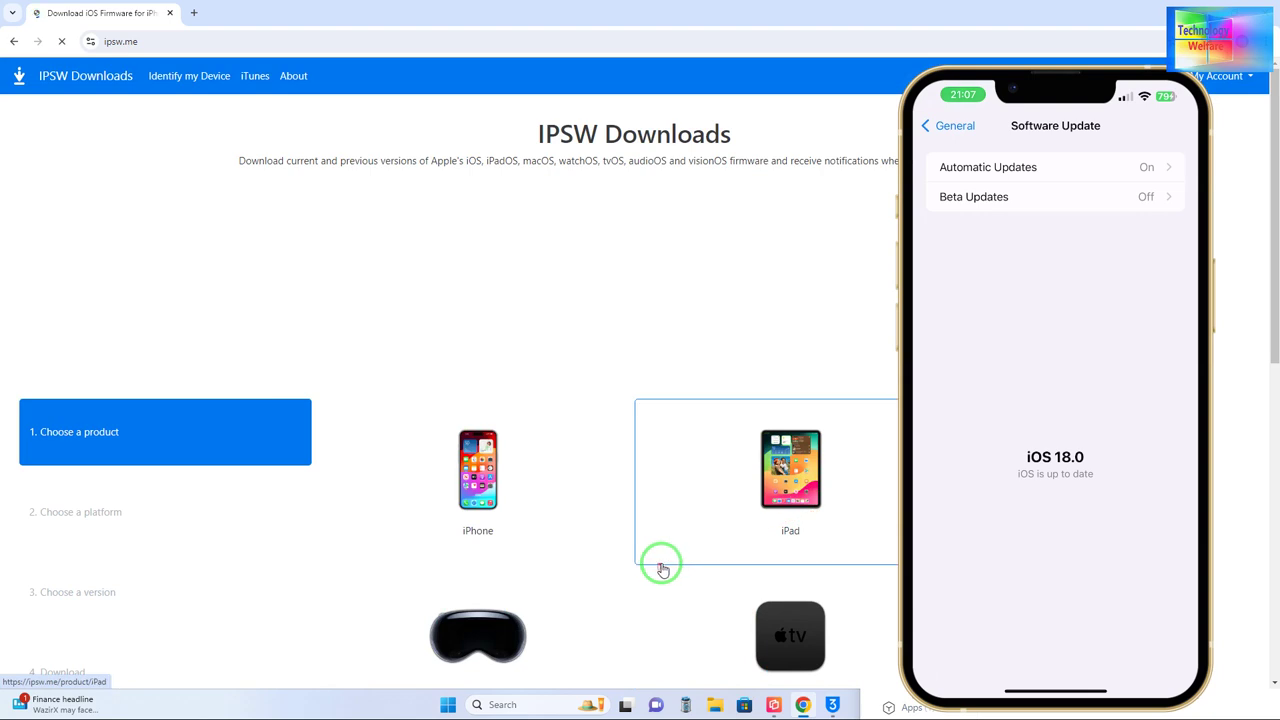
scroll(662, 566, "down", 4)
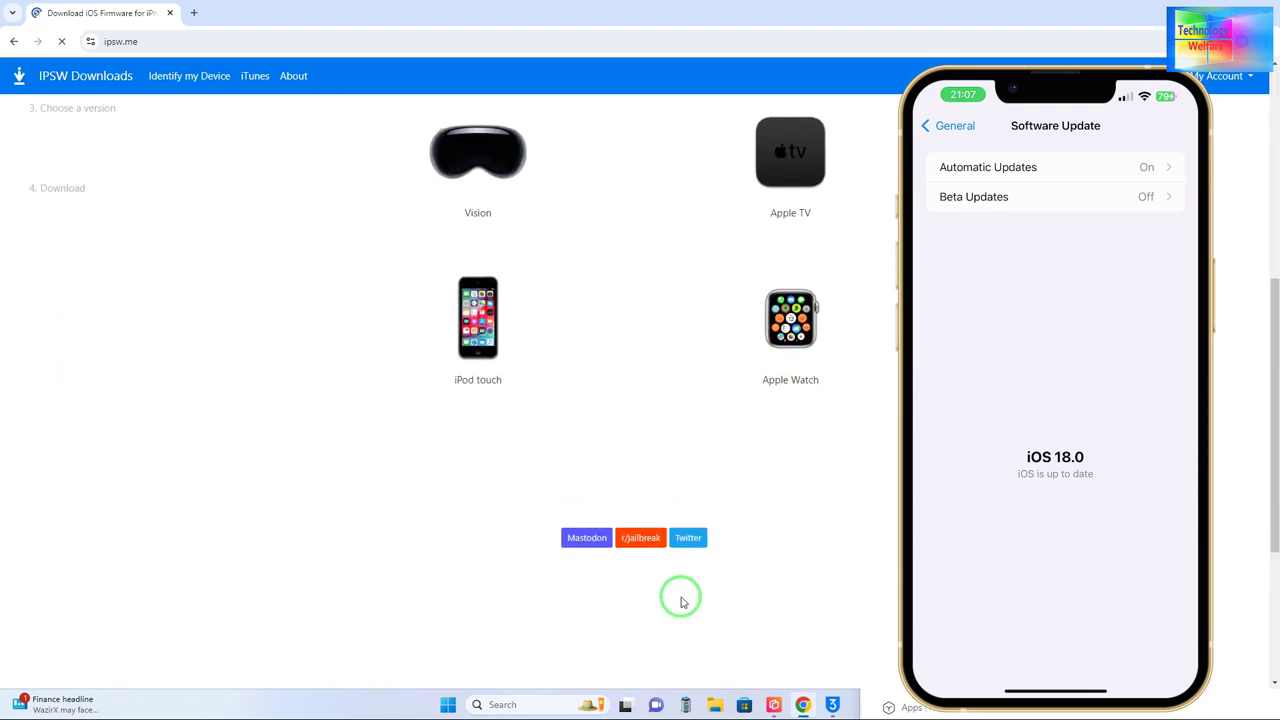
scroll(684, 600, "up", 3)
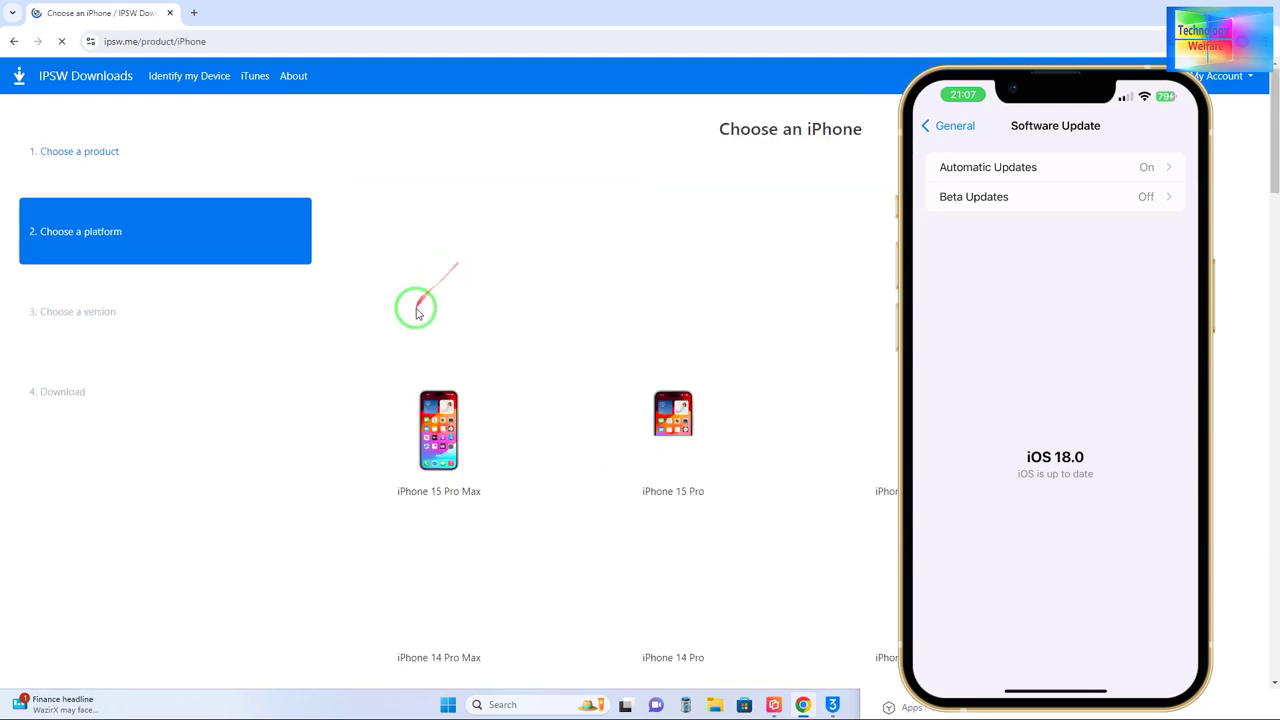
scroll(540, 350, "down", 2)
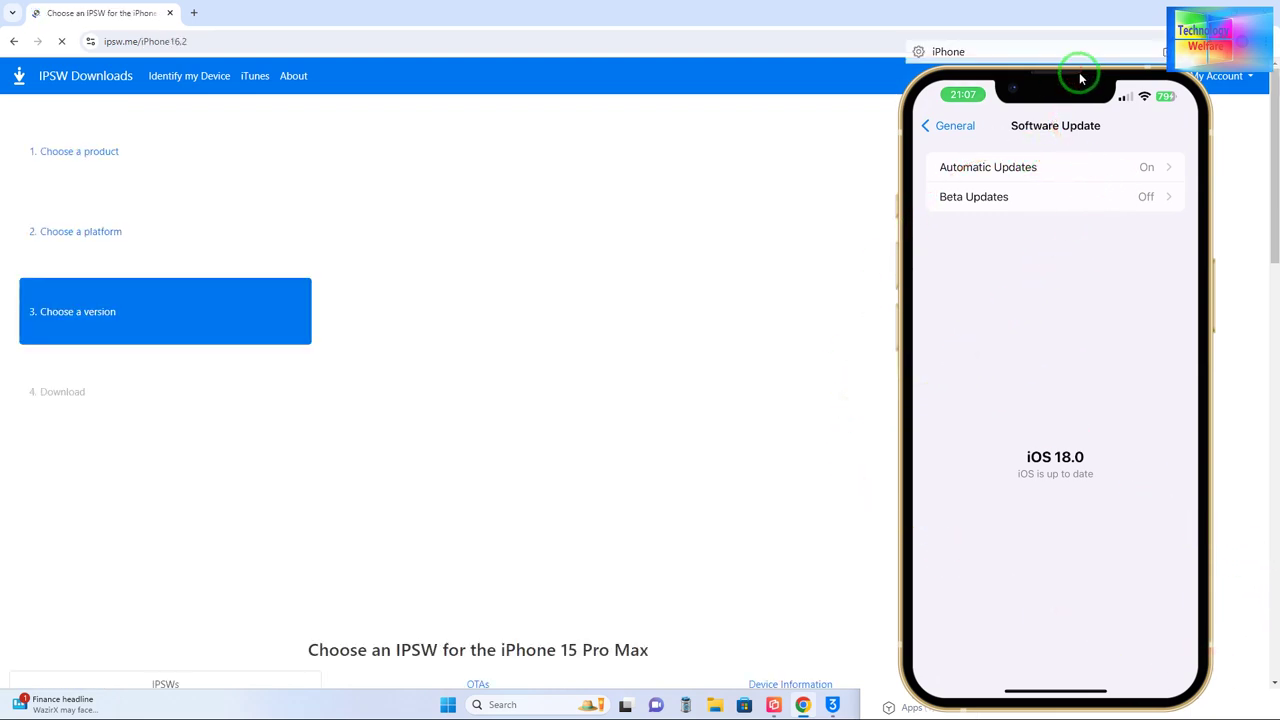
left_click_drag(1081, 78, 646, 23)
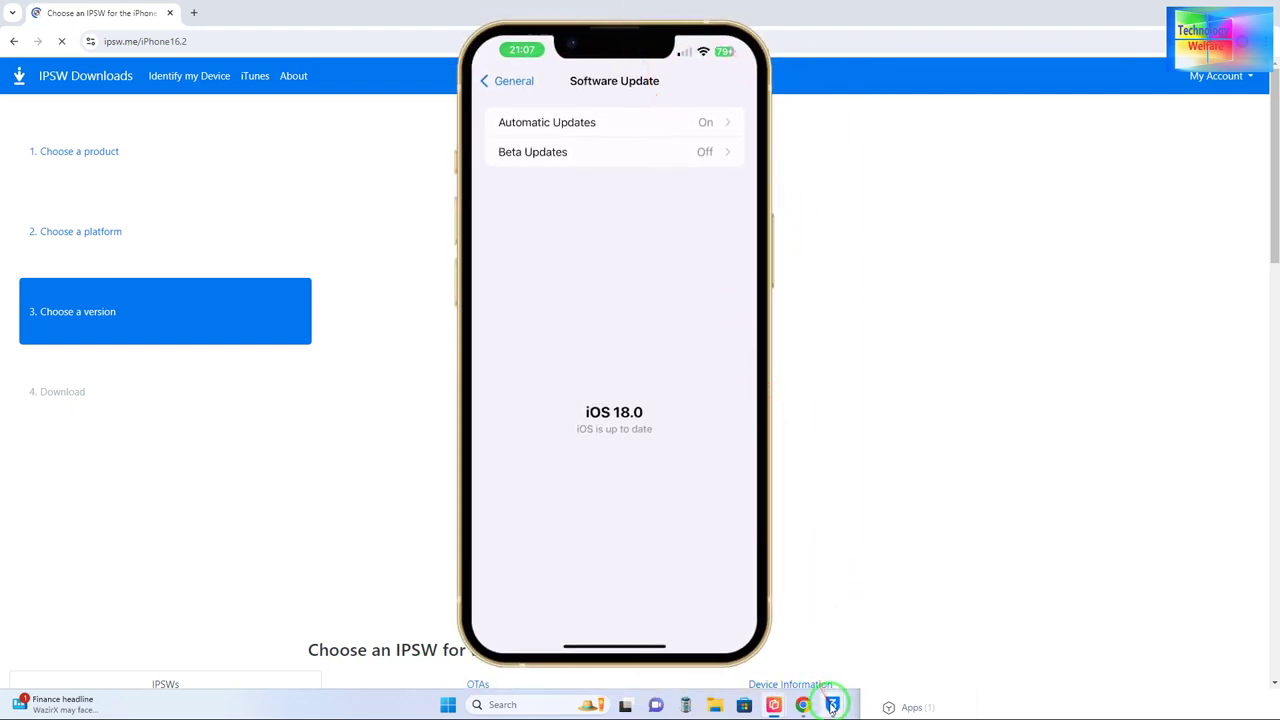
Step: Pause the 17.5.1 firmware download at 5% and move the Downloads window out of the way
mouse_move(832, 706)
left_click(897, 636)
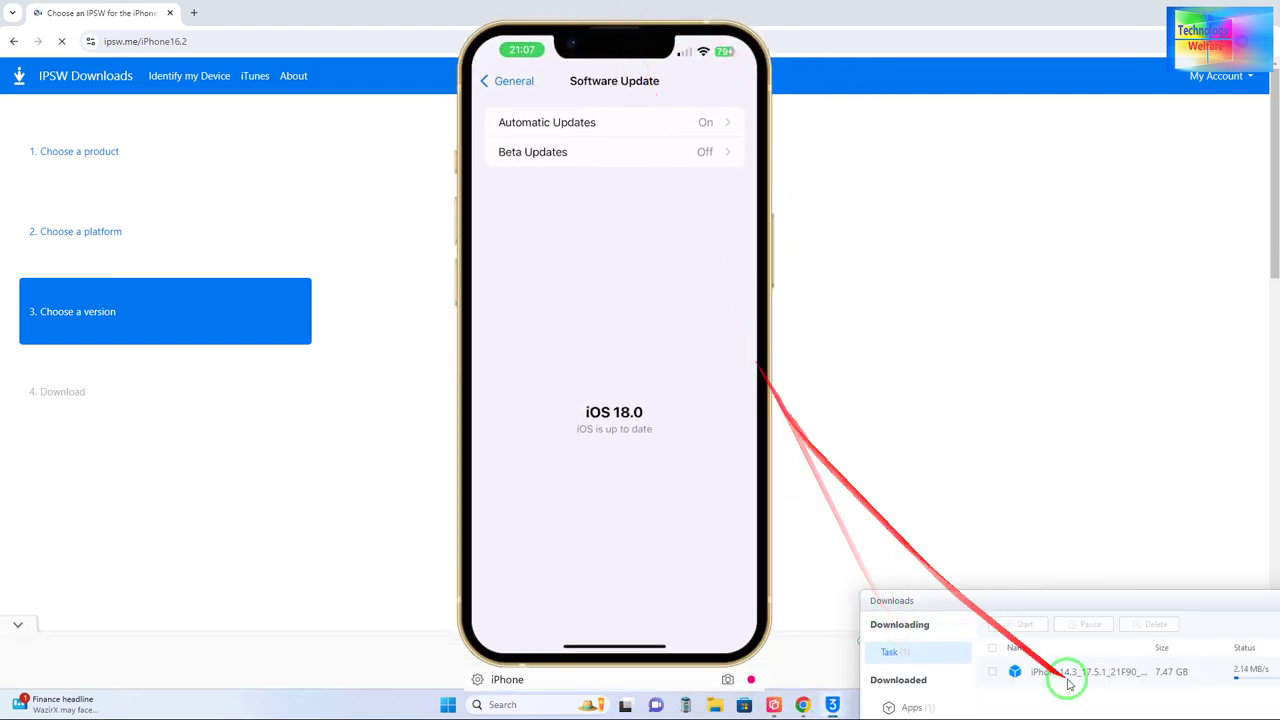
left_click_drag(1088, 607, 863, 286)
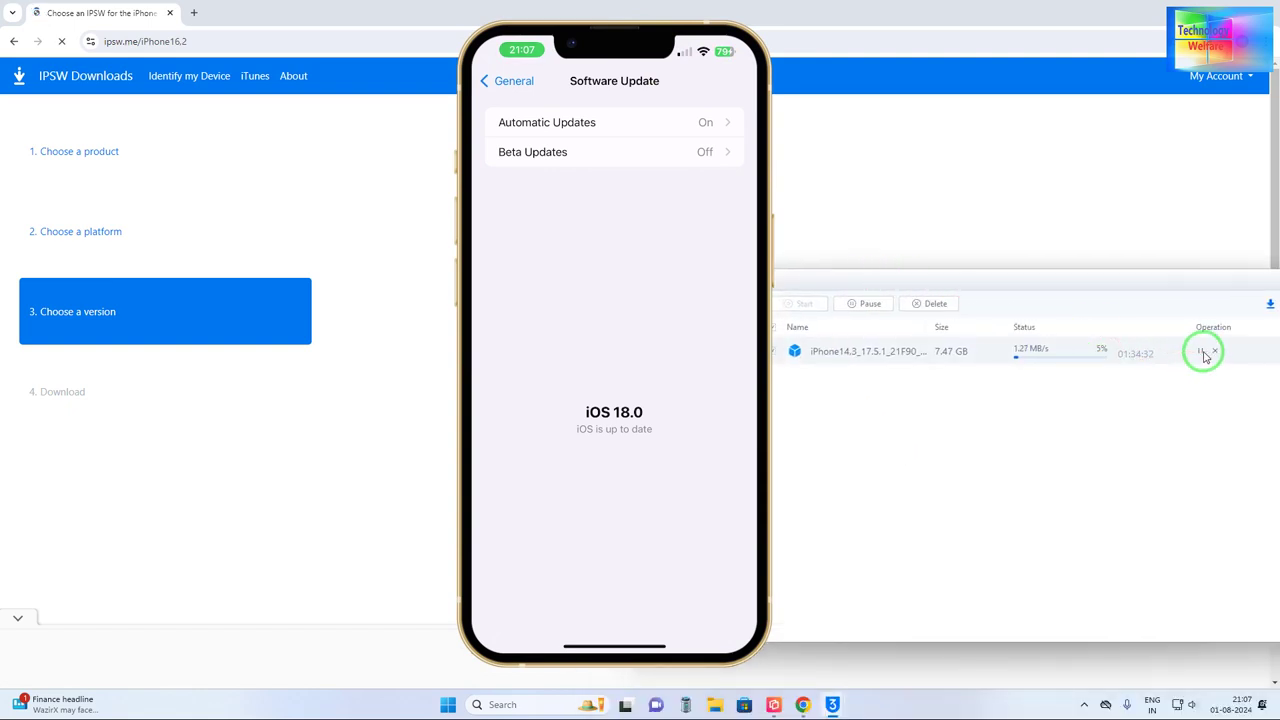
left_click_drag(1088, 272, 1097, 677)
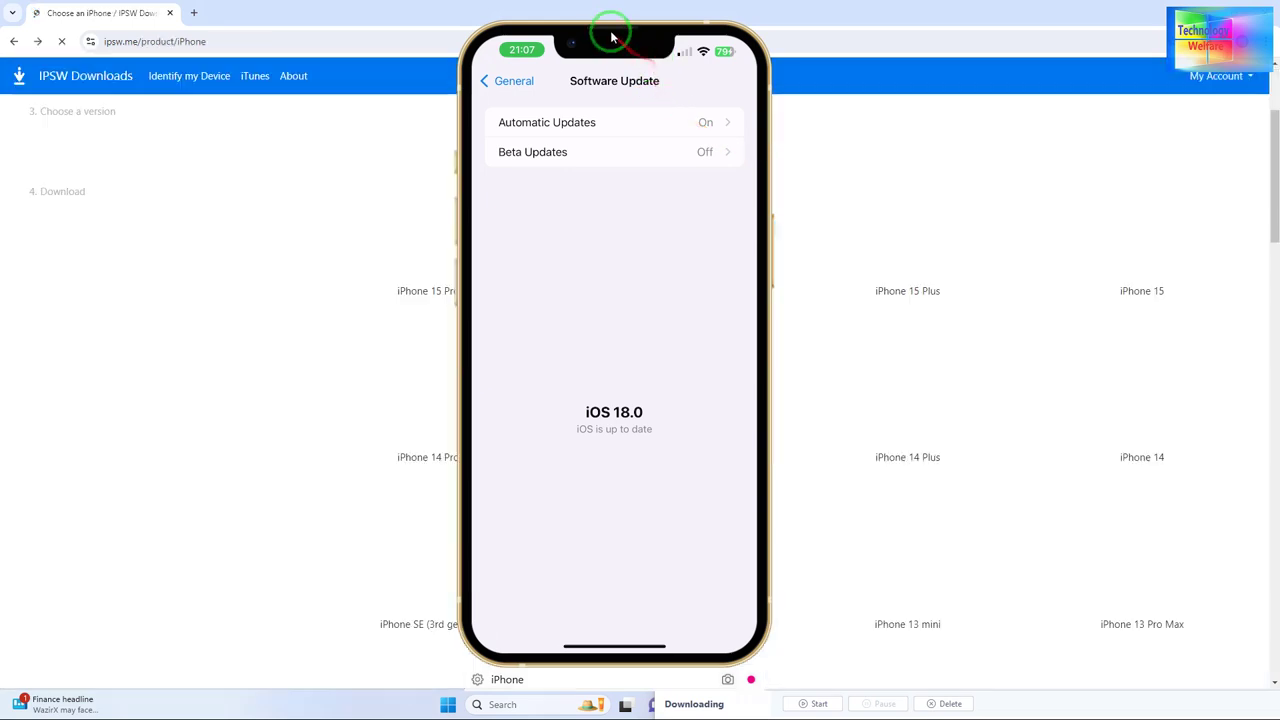
left_click_drag(612, 37, 200, 90)
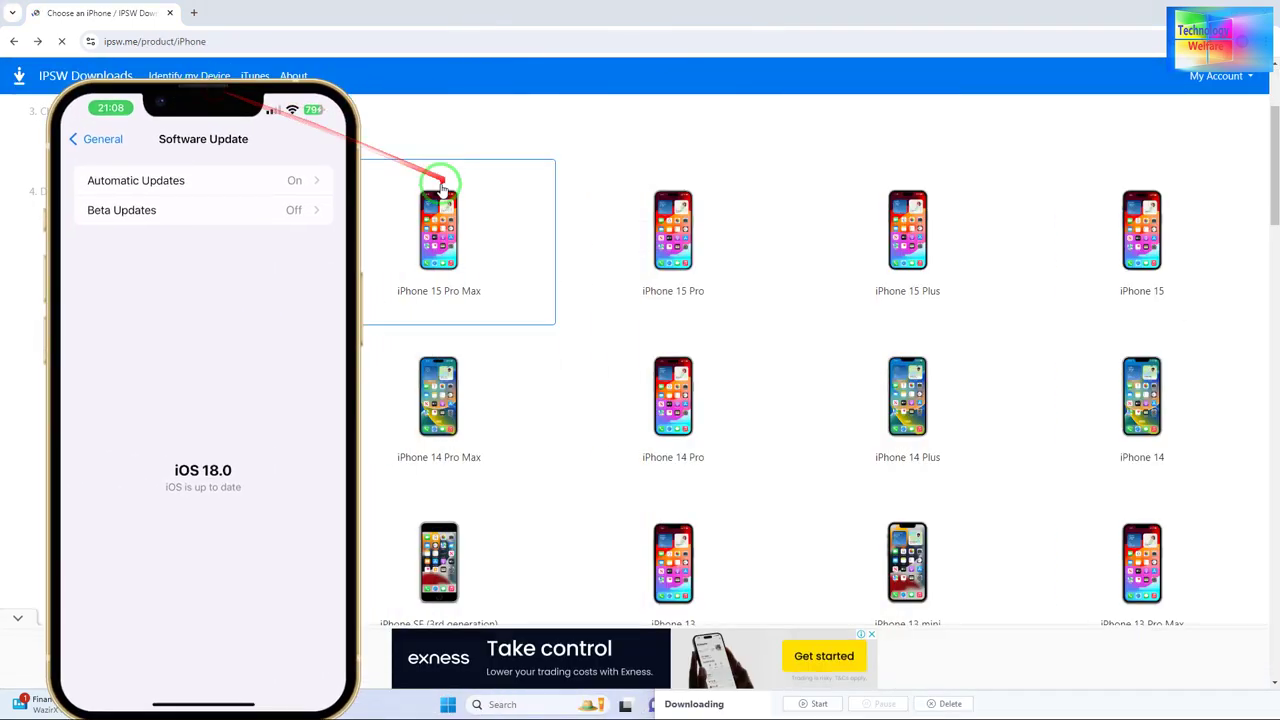
Step: Open the iPhone 15 Pro Max iOS 17.5.1 (21F90) page with its 8.28 GB download, then minimize Chrome
left_click(415, 240)
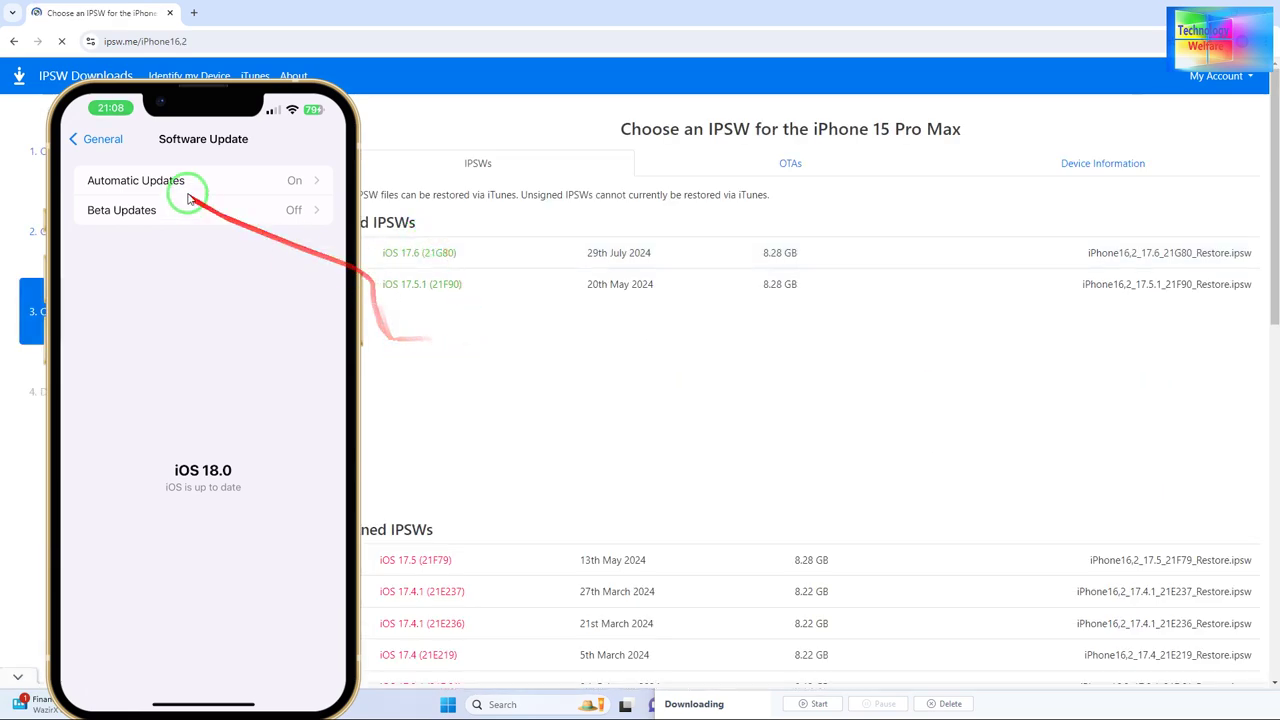
left_click_drag(183, 57, 100, 152)
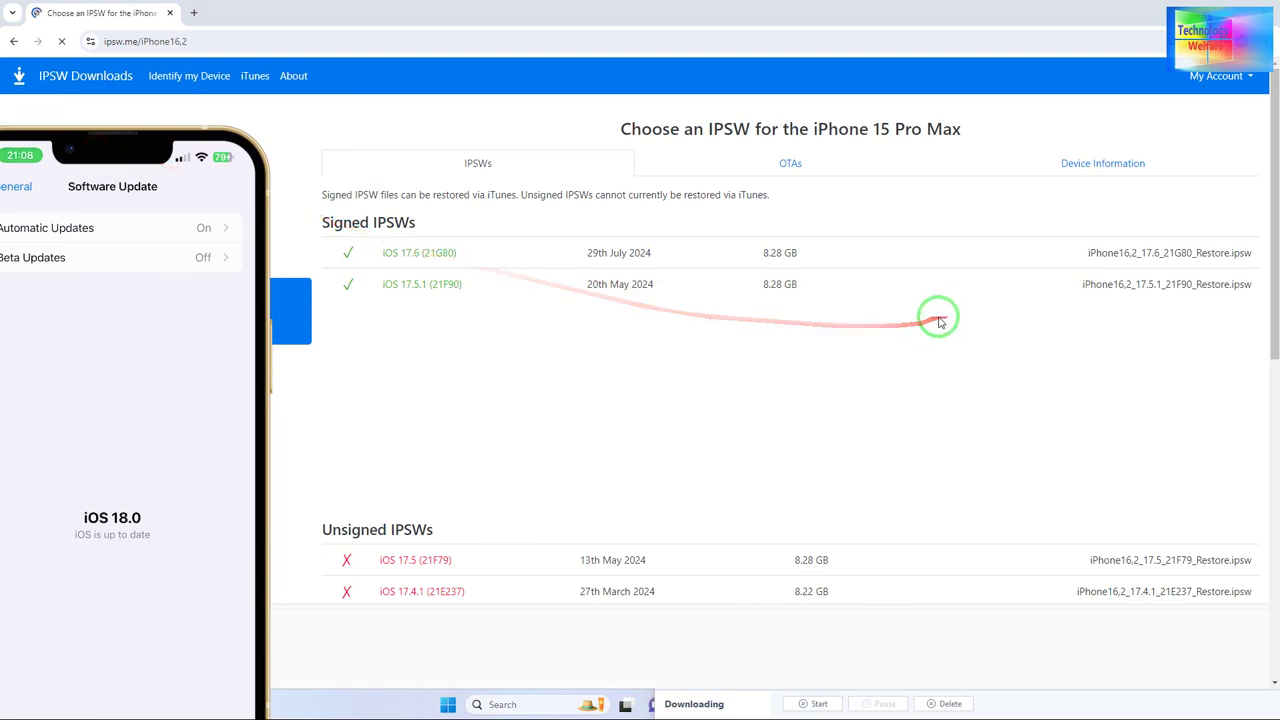
left_click(609, 282)
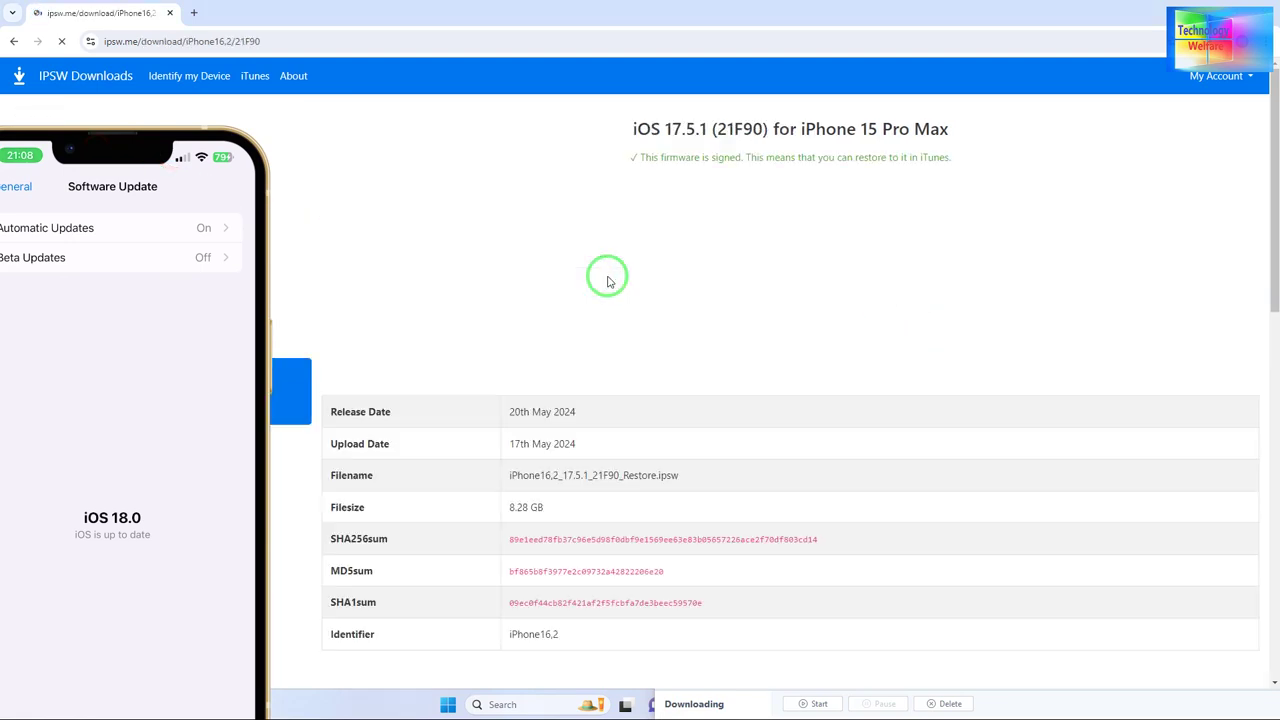
scroll(823, 300, "down", 5)
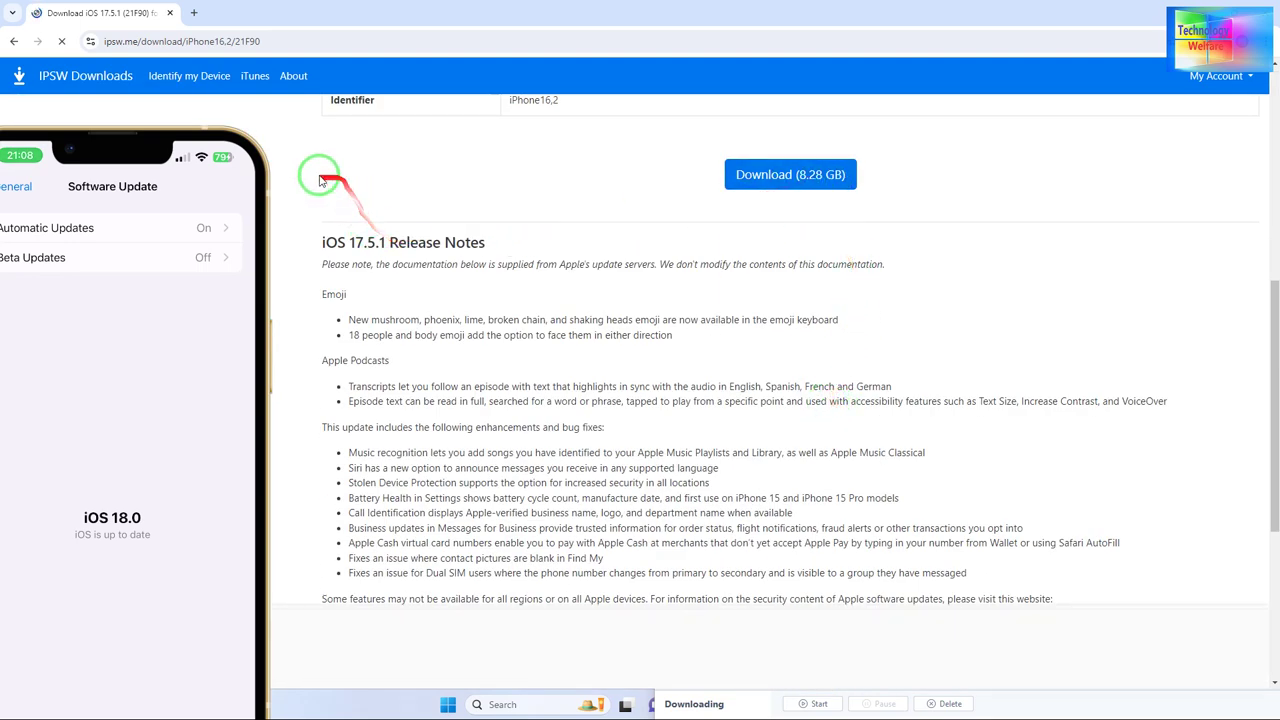
left_click_drag(170, 135, 193, 62)
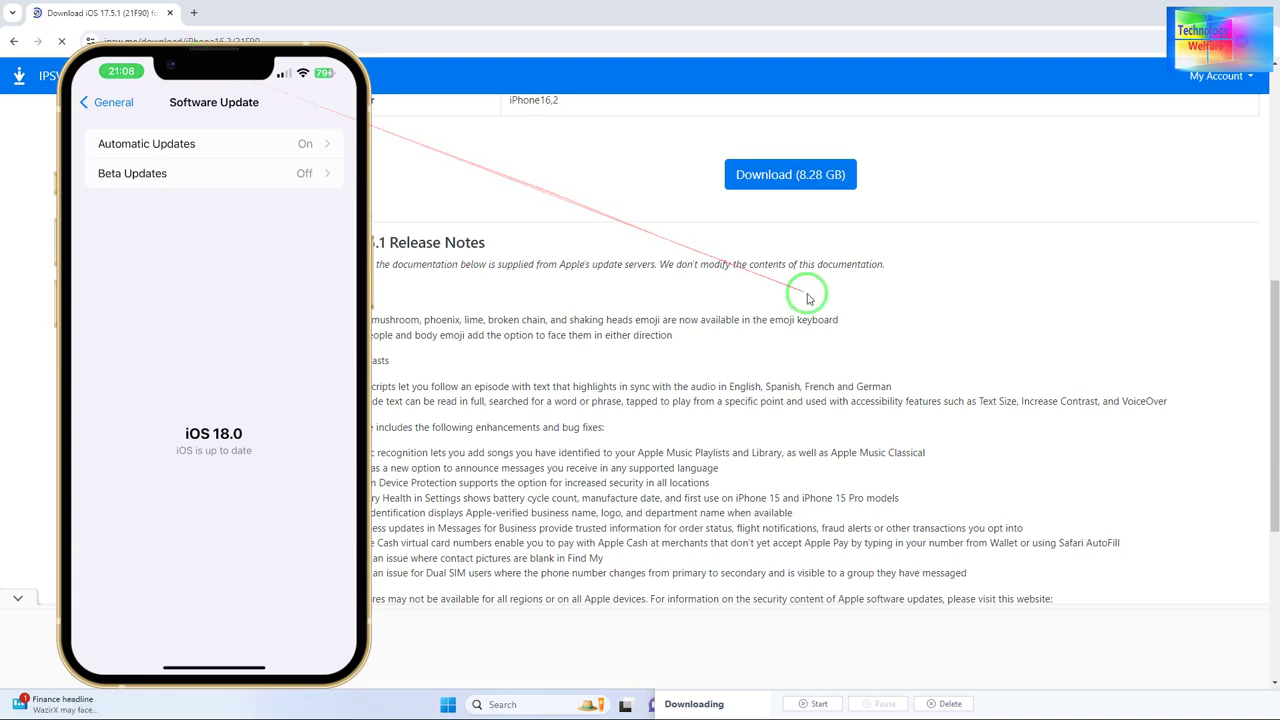
scroll(806, 285, "up", 2)
scroll(811, 278, "up", 2)
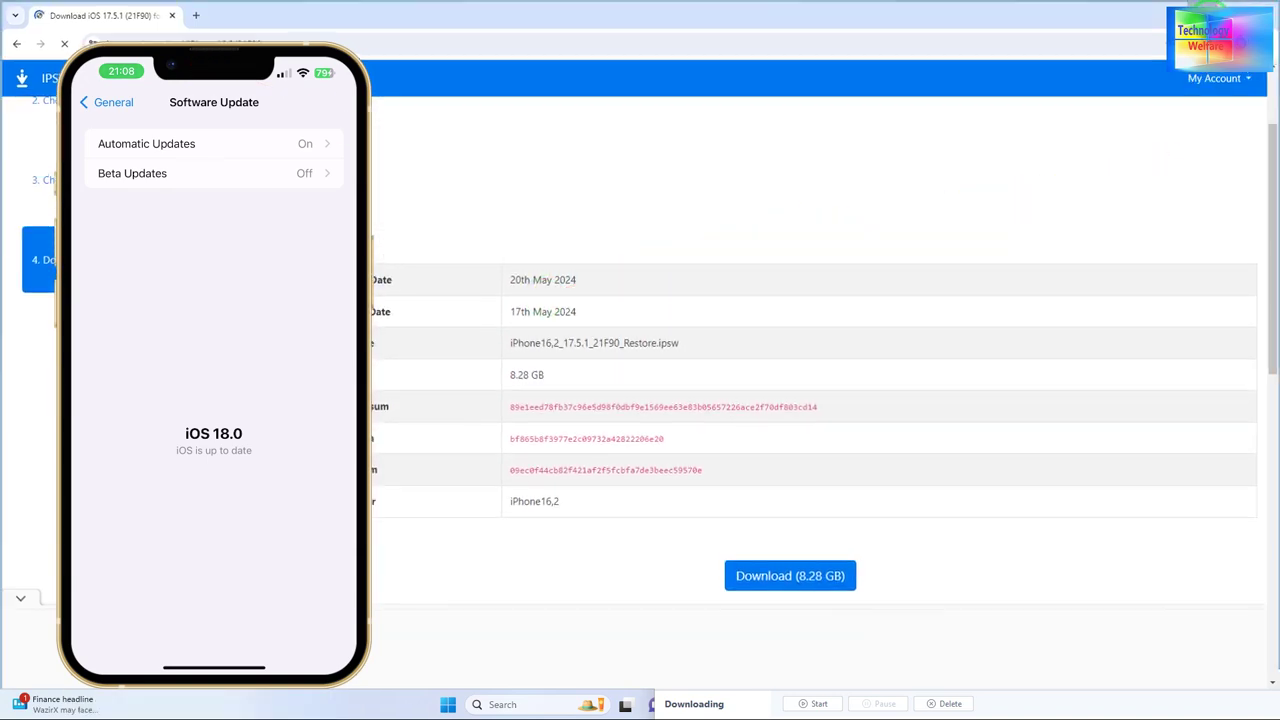
left_click(1197, 12)
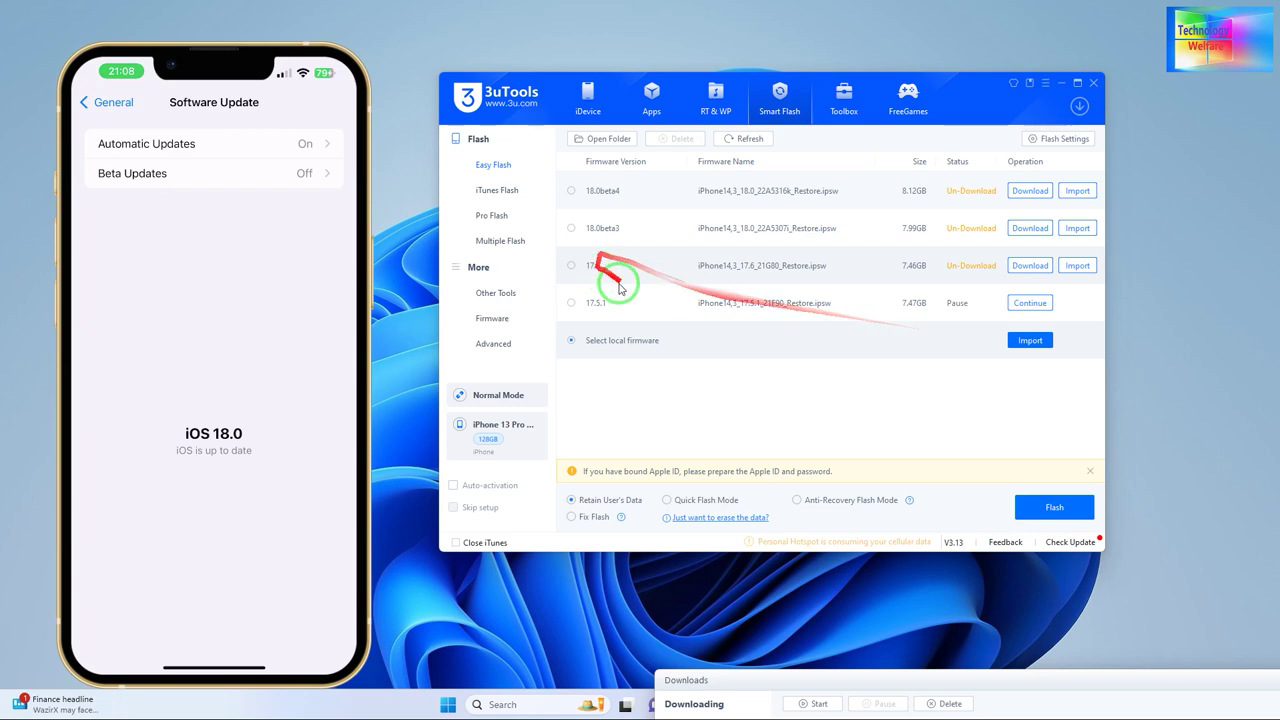
Step: Position the Downloads window over the Easy Flash firmware list, showing iOS 17.5.1 paused at 5%
left_click_drag(905, 683, 667, 568)
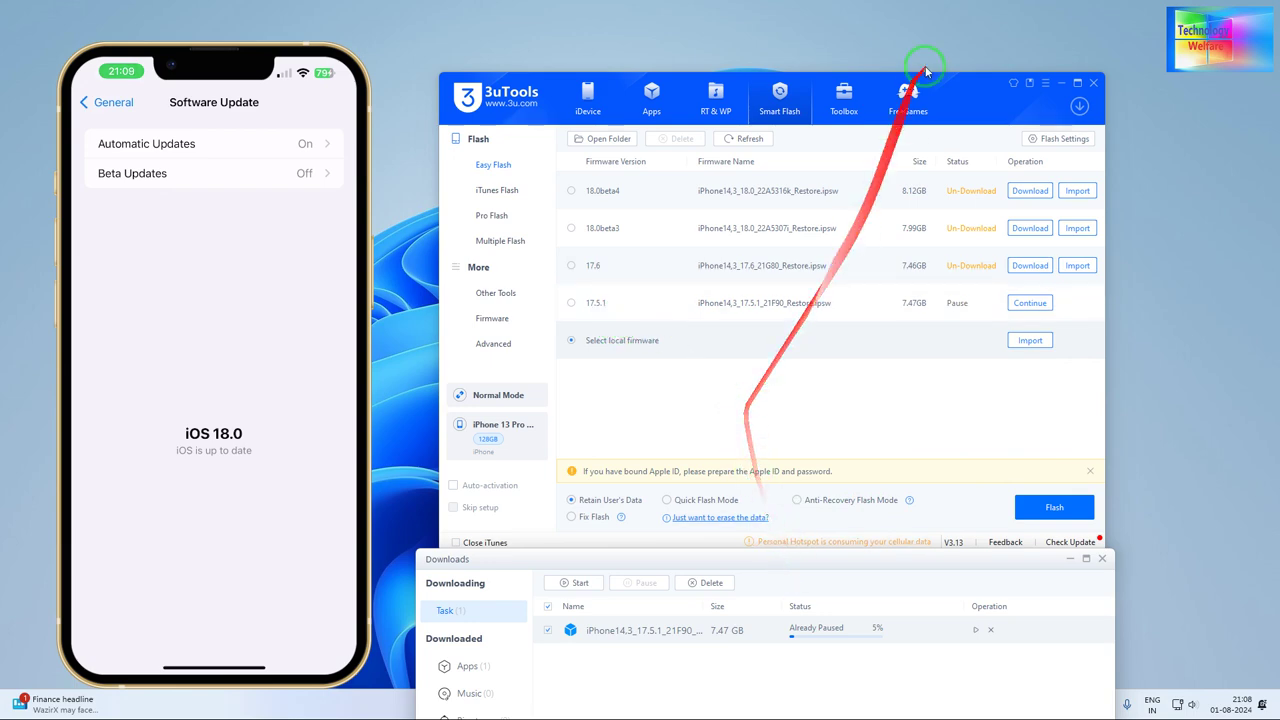
left_click_drag(972, 82, 972, 61)
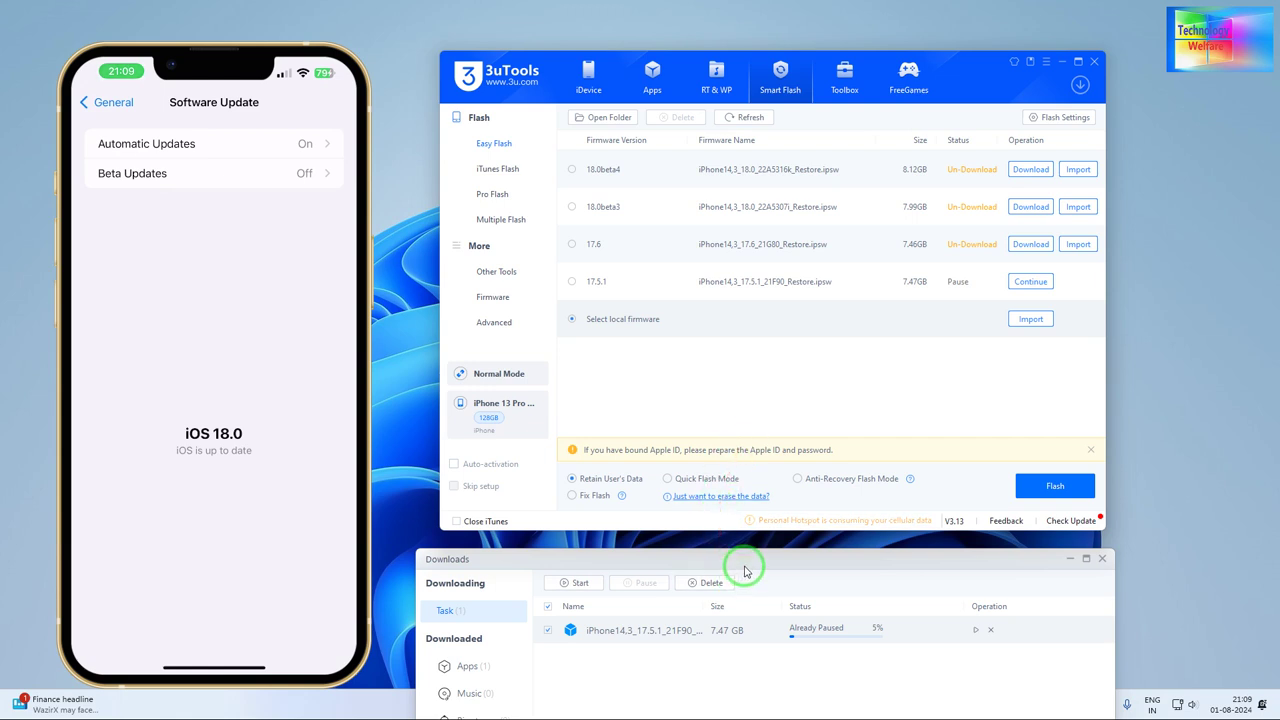
left_click_drag(742, 566, 796, 339)
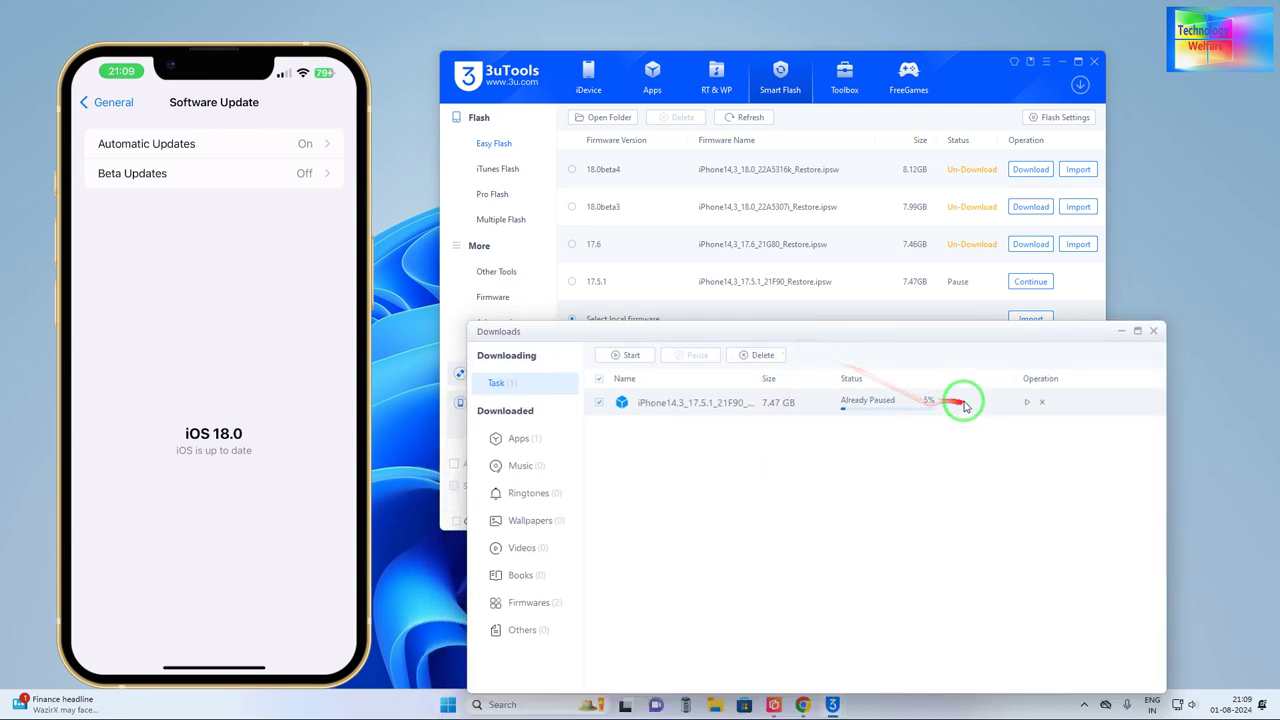